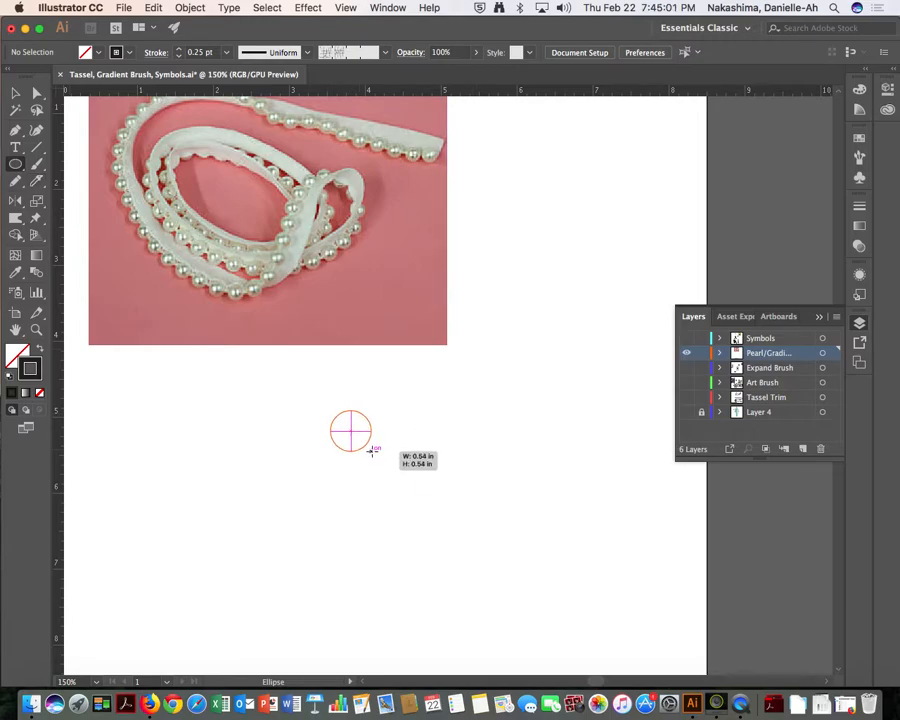
Step: Turn off the dashed line on the small circle's stroke so its outline is solid
{"action": "key", "text": "a"}
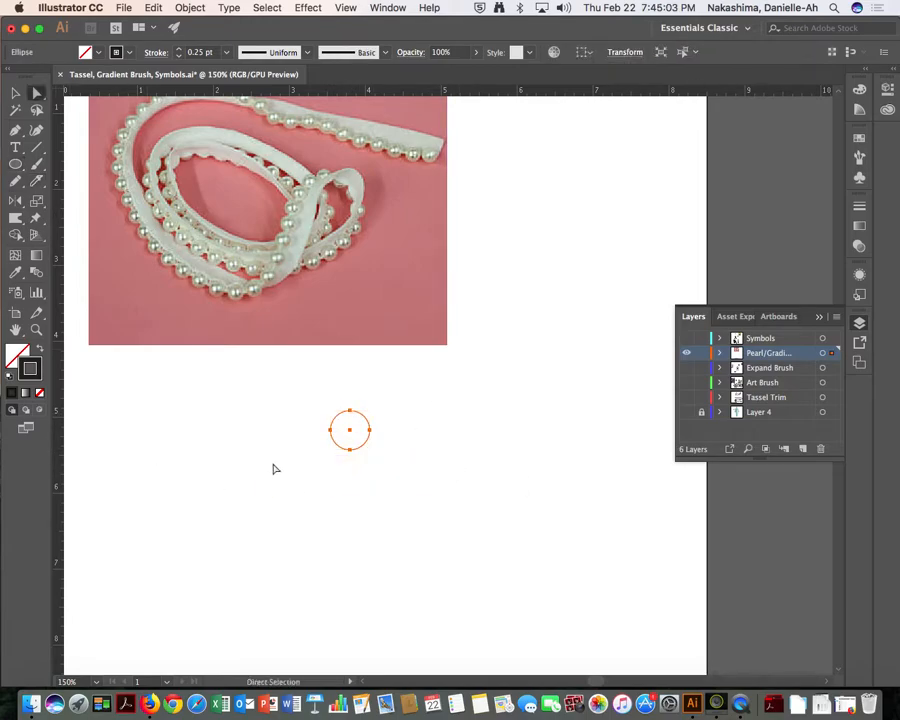
{"action": "left_click", "coordinate": [406, 410]}
{"action": "key", "text": "super+equal"}
{"action": "key", "text": "v"}
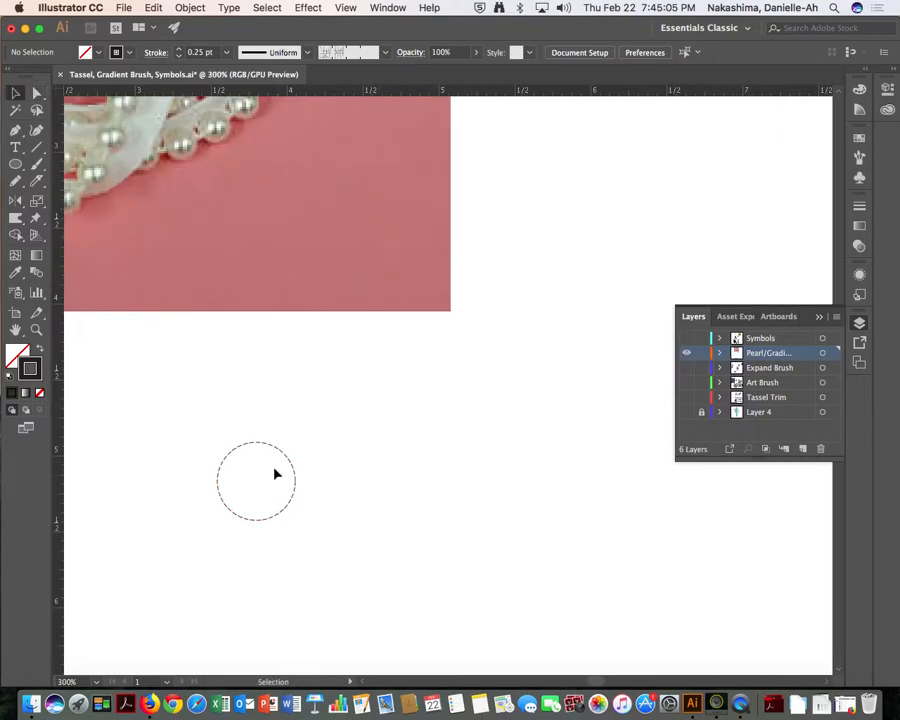
{"action": "left_click", "coordinate": [287, 460]}
{"action": "left_click", "coordinate": [859, 205]}
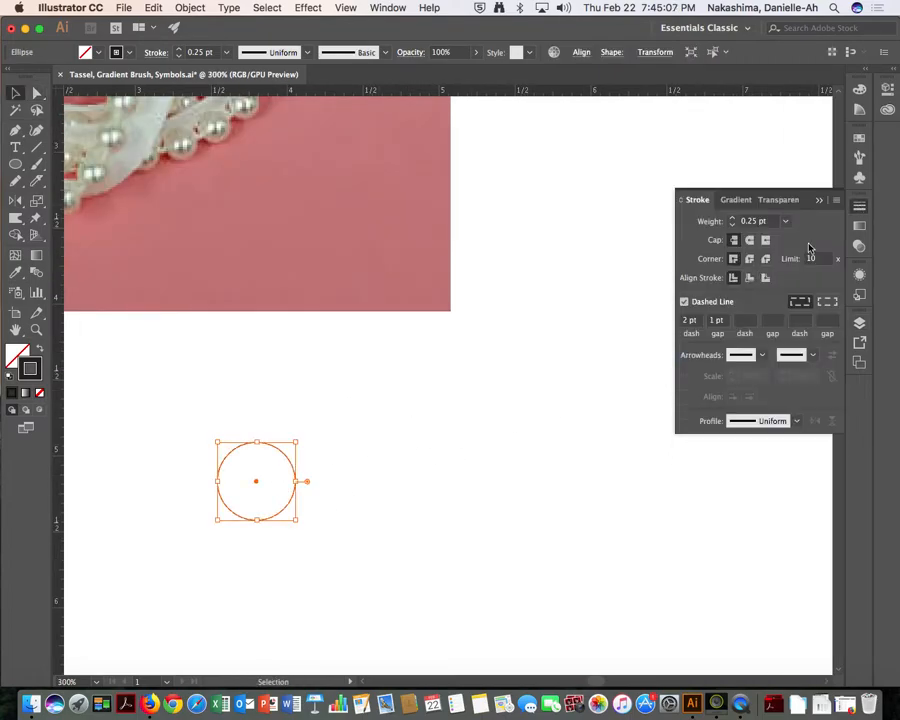
{"action": "left_click", "coordinate": [684, 301]}
{"action": "left_click", "coordinate": [787, 228]}
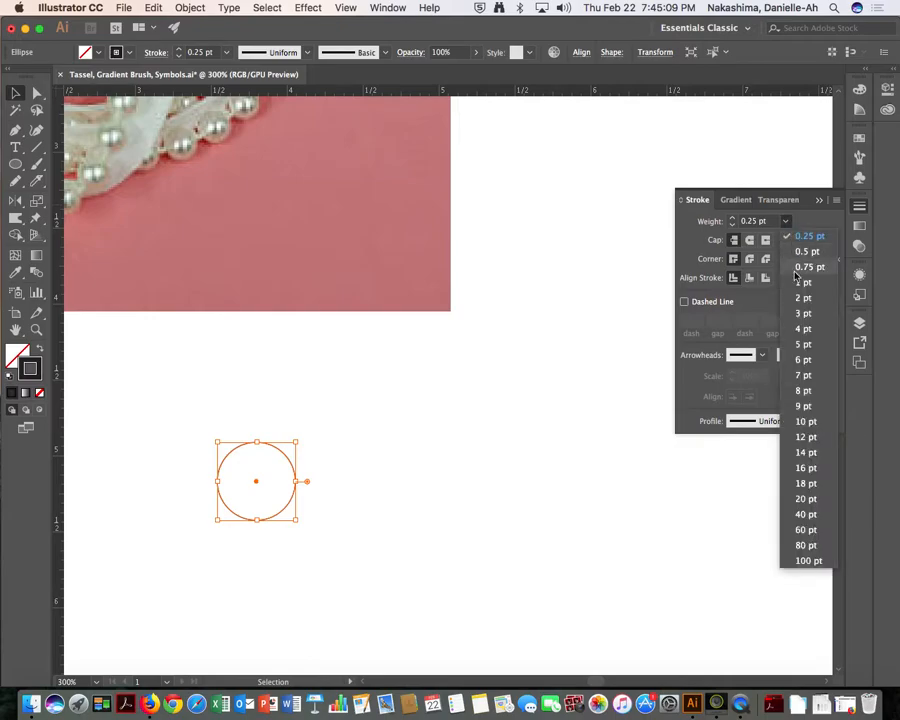
{"action": "left_click", "coordinate": [786, 222]}
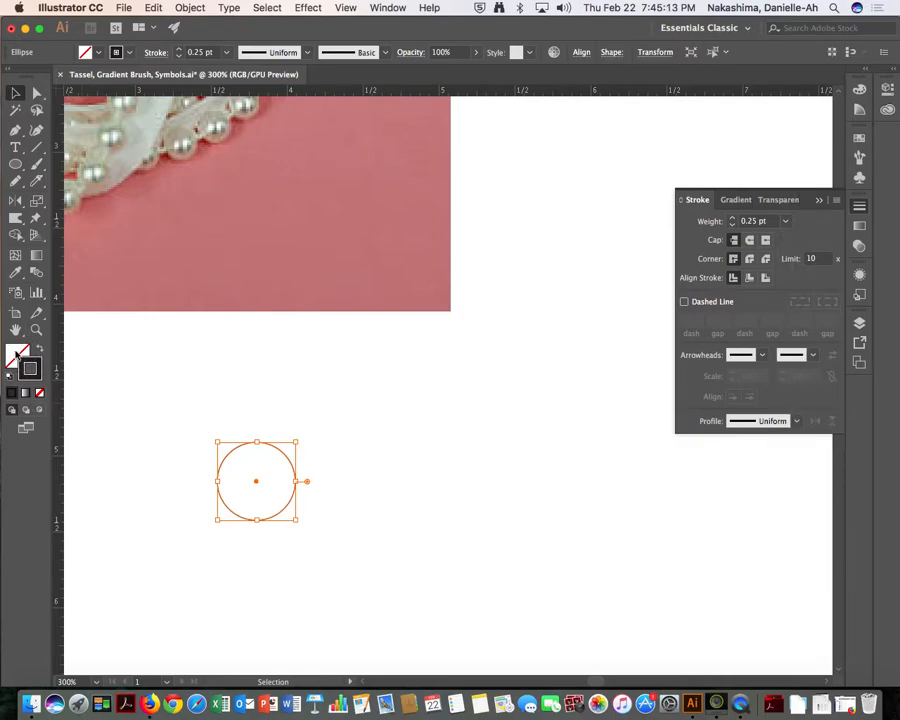
Step: Fill the circle with the white-to-black gradient and remove its stroke
{"action": "left_click", "coordinate": [17, 355]}
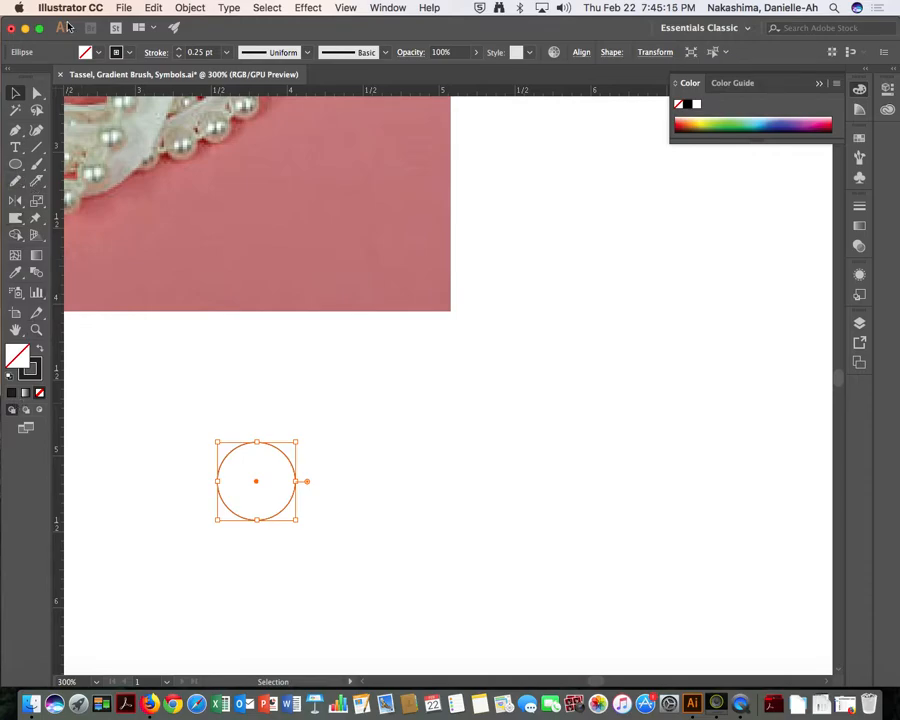
{"action": "left_click", "coordinate": [25, 392]}
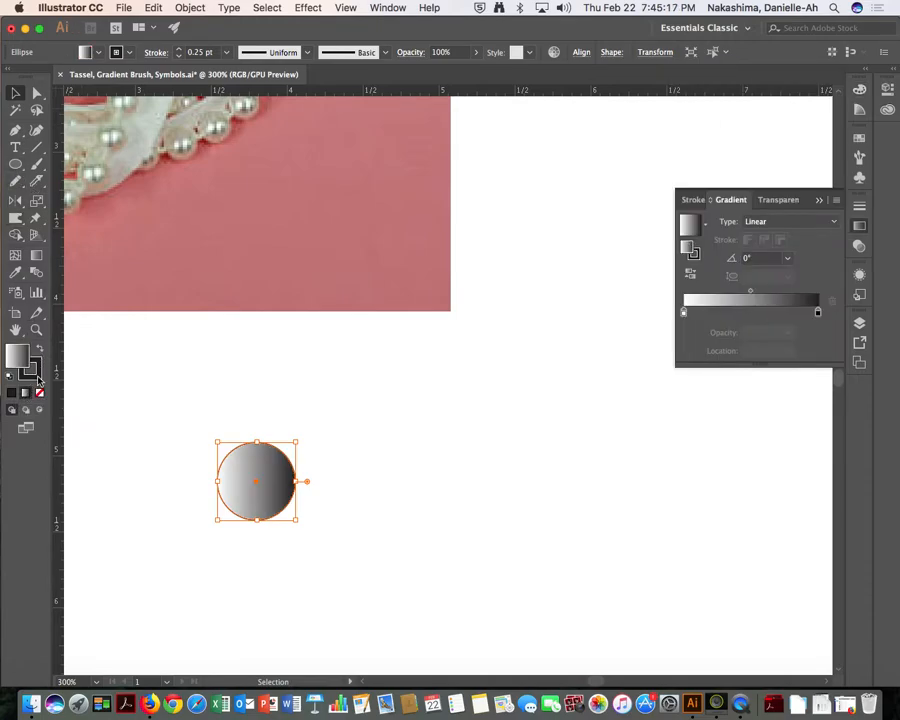
{"action": "left_click", "coordinate": [37, 376]}
{"action": "left_click", "coordinate": [39, 393]}
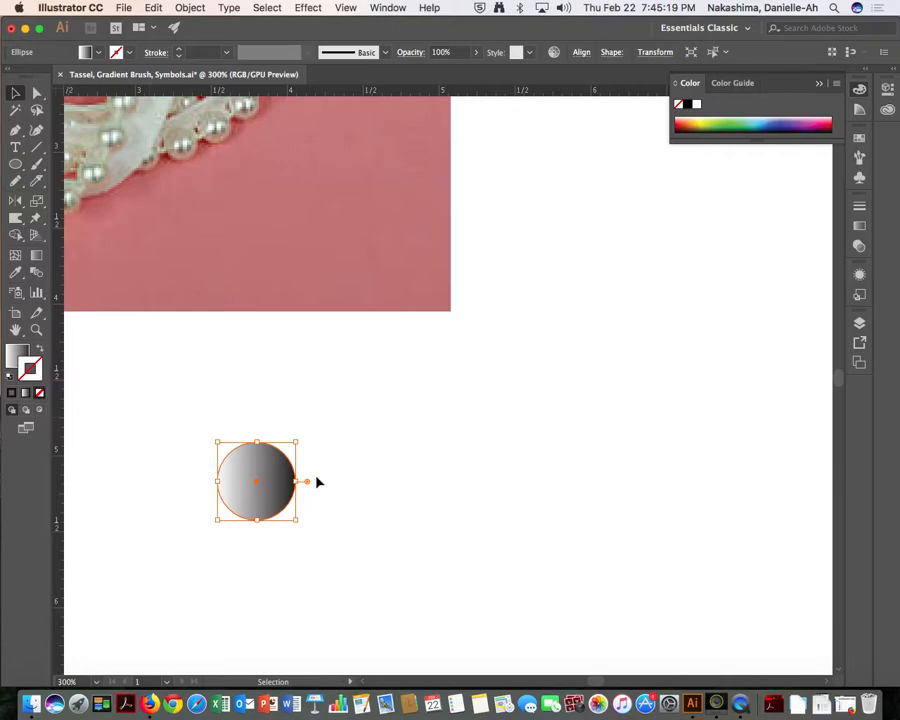
Step: Change the circle's fill gradient type from linear to Radial and select its black colour stop
{"action": "left_click", "coordinate": [858, 227]}
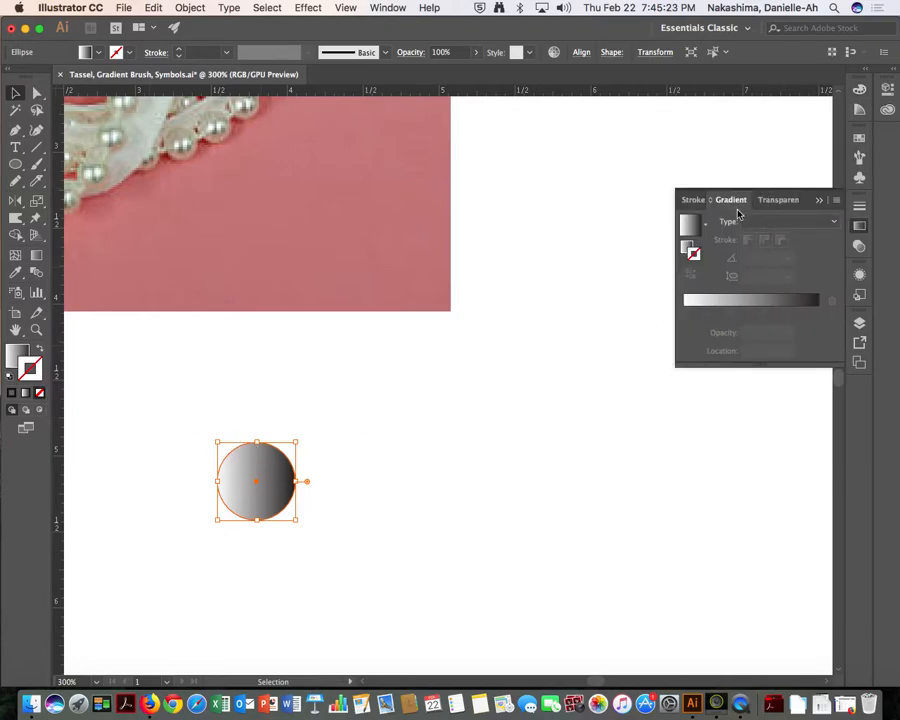
{"action": "left_click", "coordinate": [18, 351]}
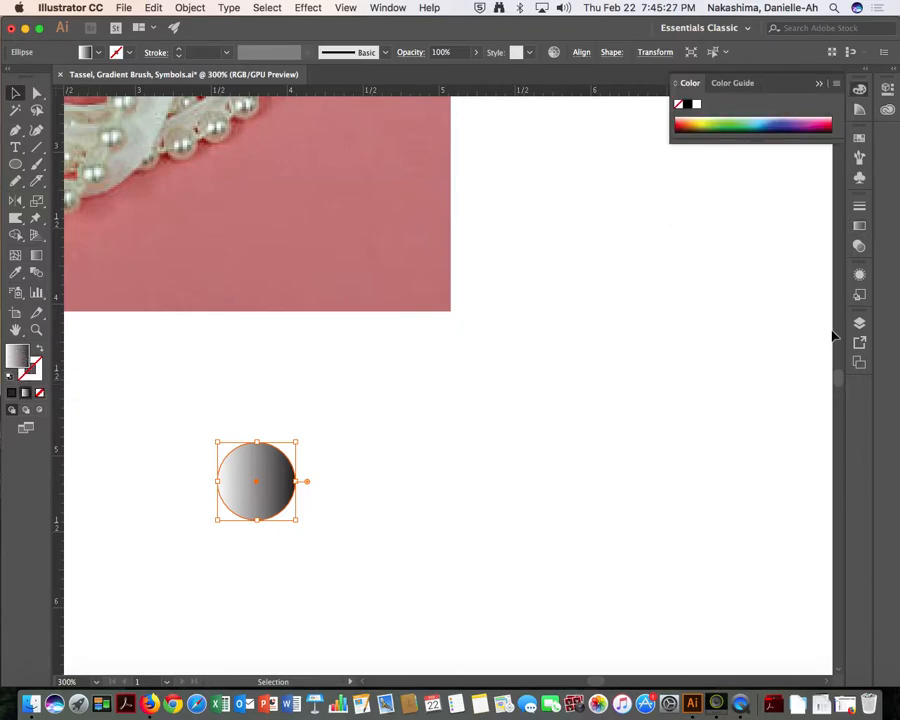
{"action": "left_click", "coordinate": [859, 227]}
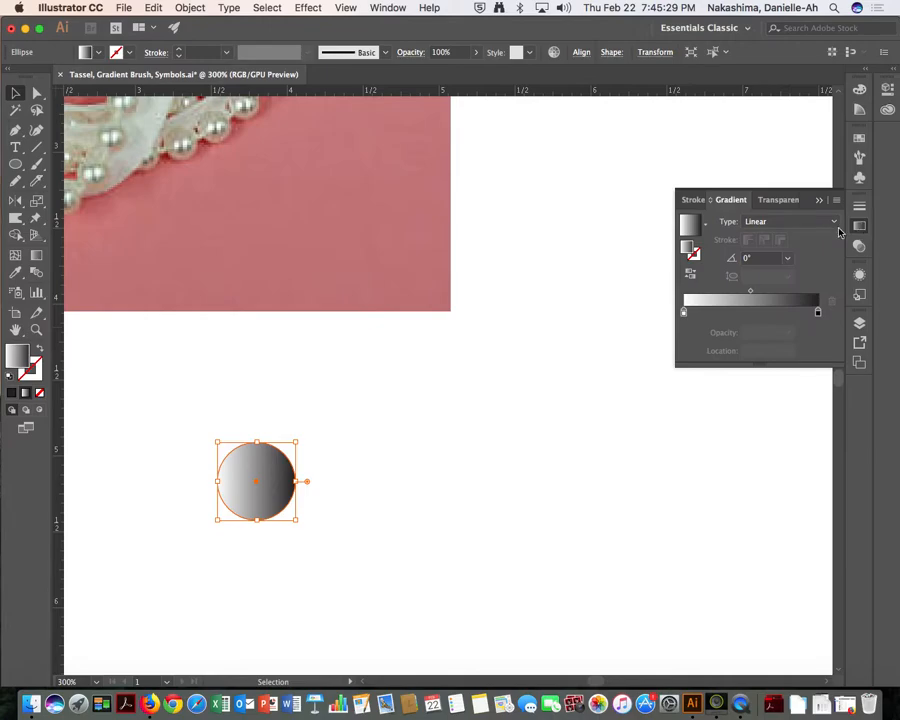
{"action": "left_click", "coordinate": [790, 221]}
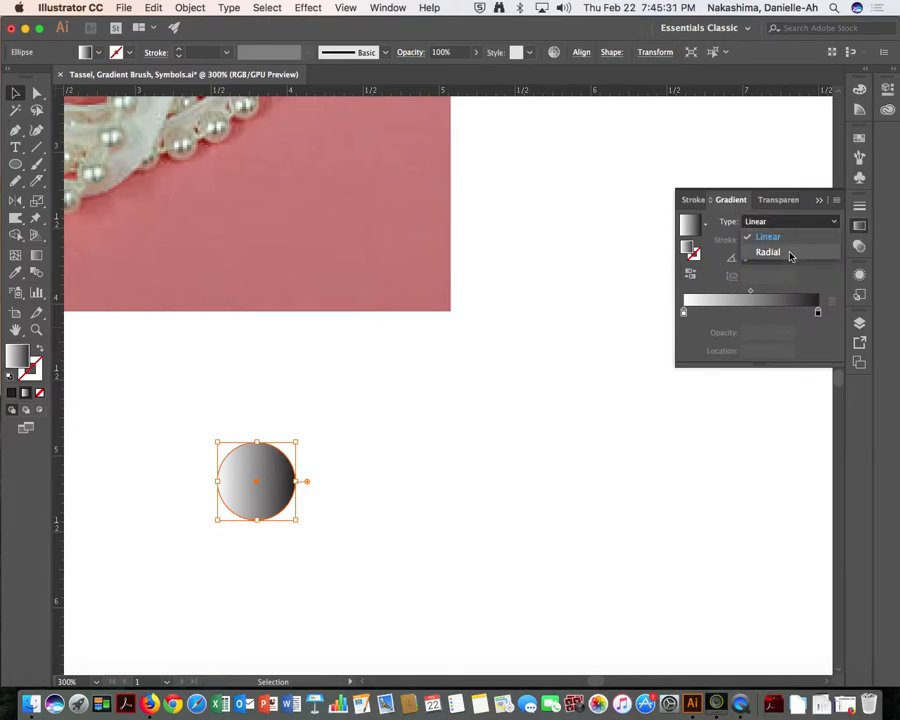
{"action": "left_click", "coordinate": [790, 255]}
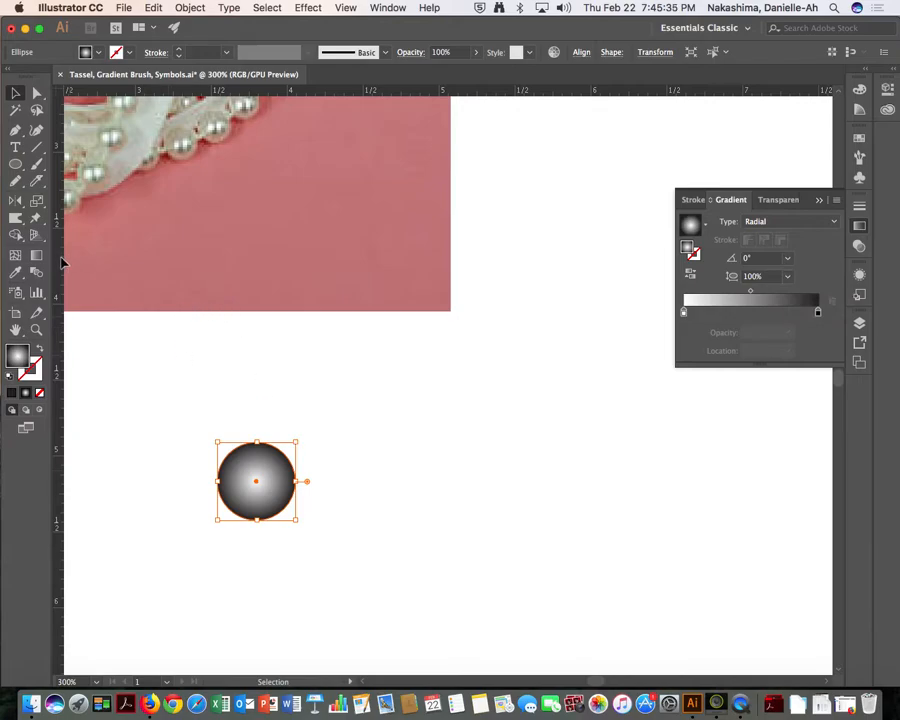
{"action": "mouse_move", "coordinate": [818, 311]}
{"action": "left_mouse_down"}
{"action": "mouse_move", "coordinate": [780, 312]}
{"action": "mouse_move", "coordinate": [819, 314]}
{"action": "left_mouse_up"}
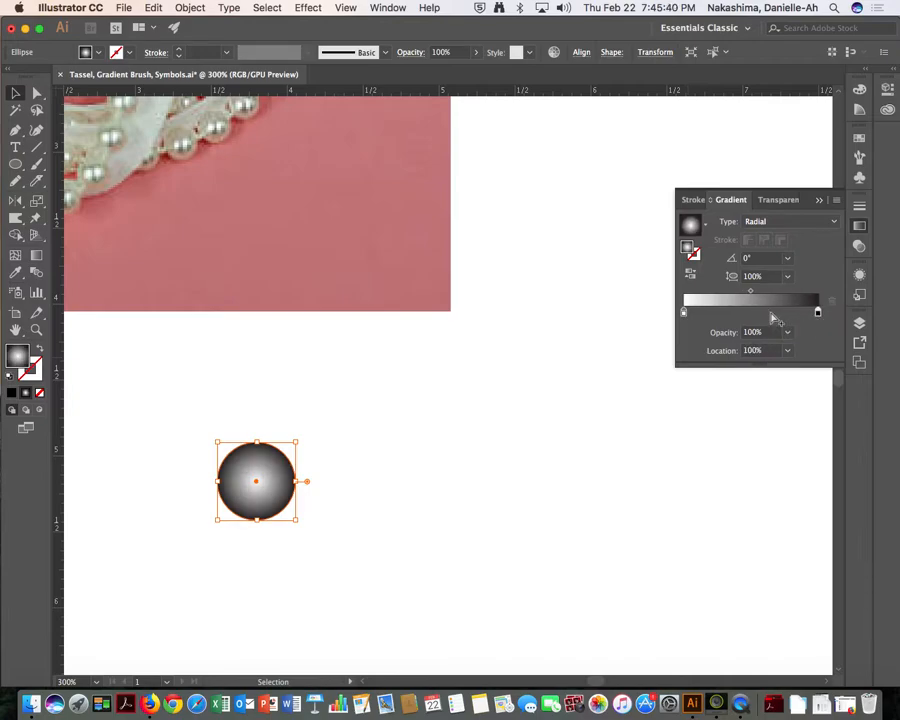
Step: Use the Gradient tool to shift the radial gradient's white centre toward the circle's upper right
{"action": "left_click", "coordinate": [37, 257]}
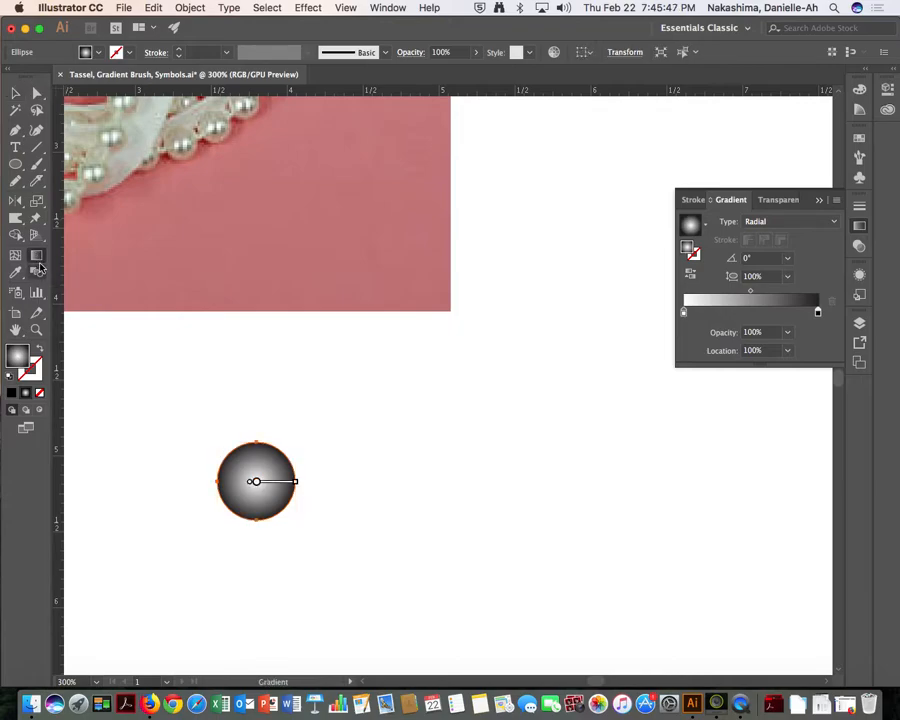
{"action": "key", "text": "super+equal"}
{"action": "key", "text": "super+equal"}
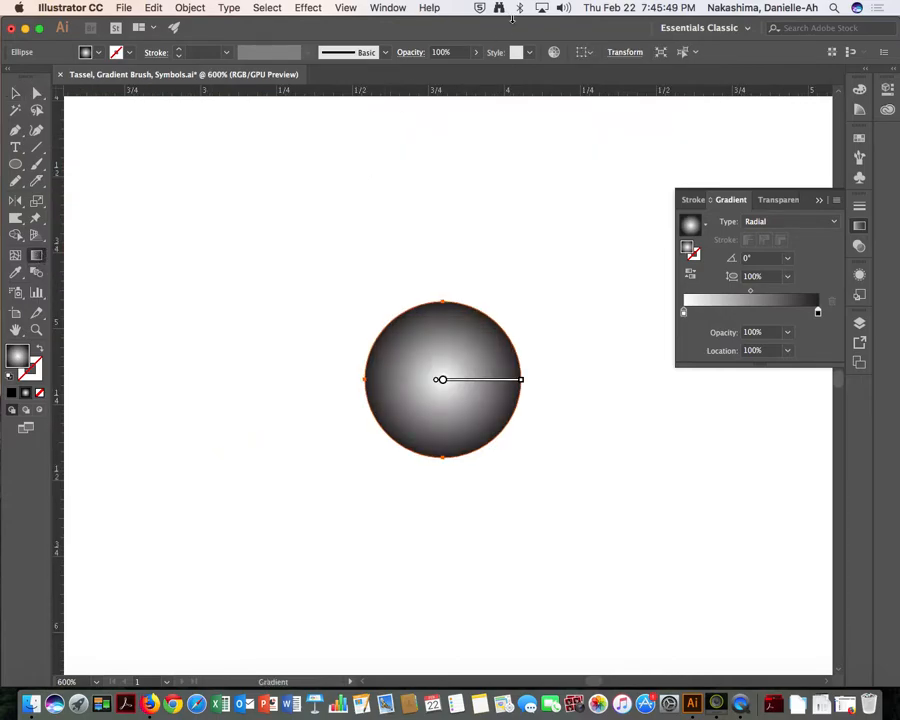
{"action": "key", "text": "super+equal"}
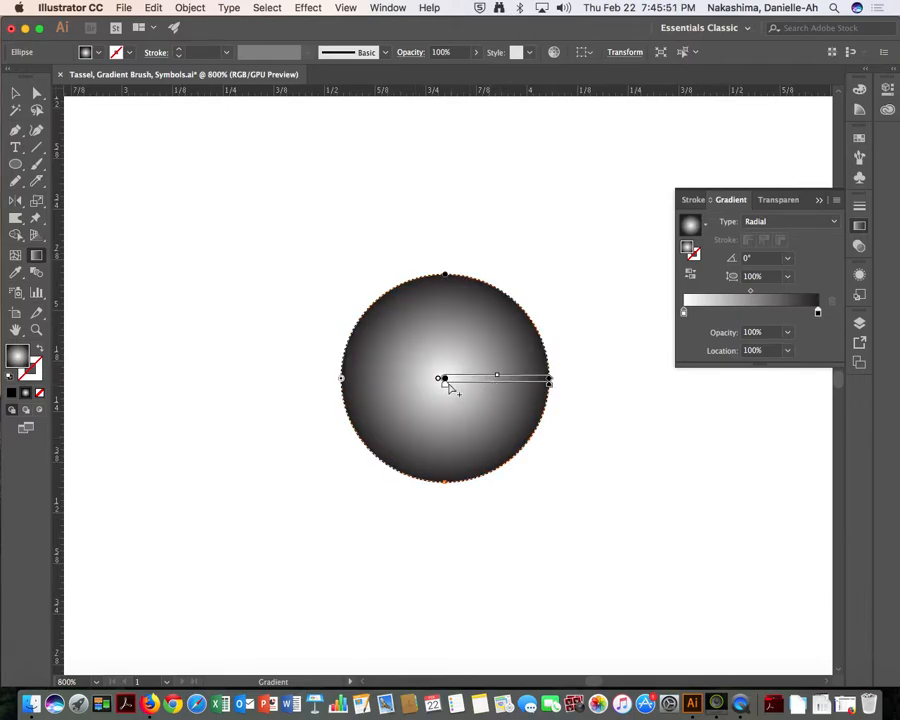
{"action": "left_click_drag", "start_coordinate": [445, 381], "coordinate": [468, 349]}
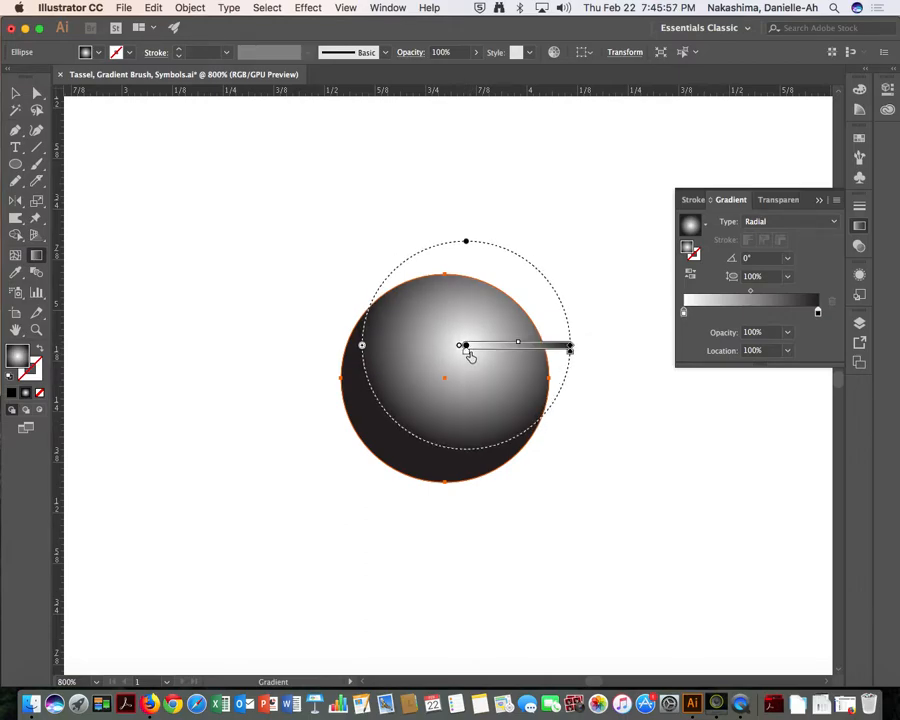
{"action": "left_click_drag", "start_coordinate": [466, 346], "coordinate": [466, 340]}
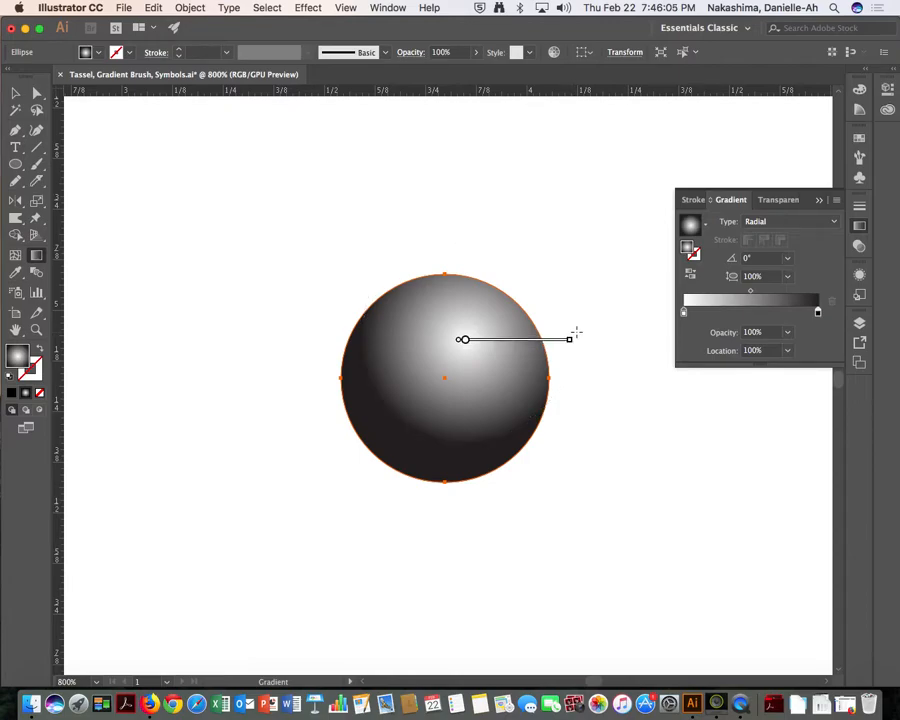
Step: Rotate the gradient to about -88.2°, extend it just past the circle's lower edge, and widen the white highlight by moving its stop outward
{"action": "mouse_move", "coordinate": [579, 343]}
{"action": "left_mouse_down"}
{"action": "mouse_move", "coordinate": [558, 438]}
{"action": "mouse_move", "coordinate": [472, 536]}
{"action": "mouse_move", "coordinate": [480, 553]}
{"action": "left_mouse_up"}
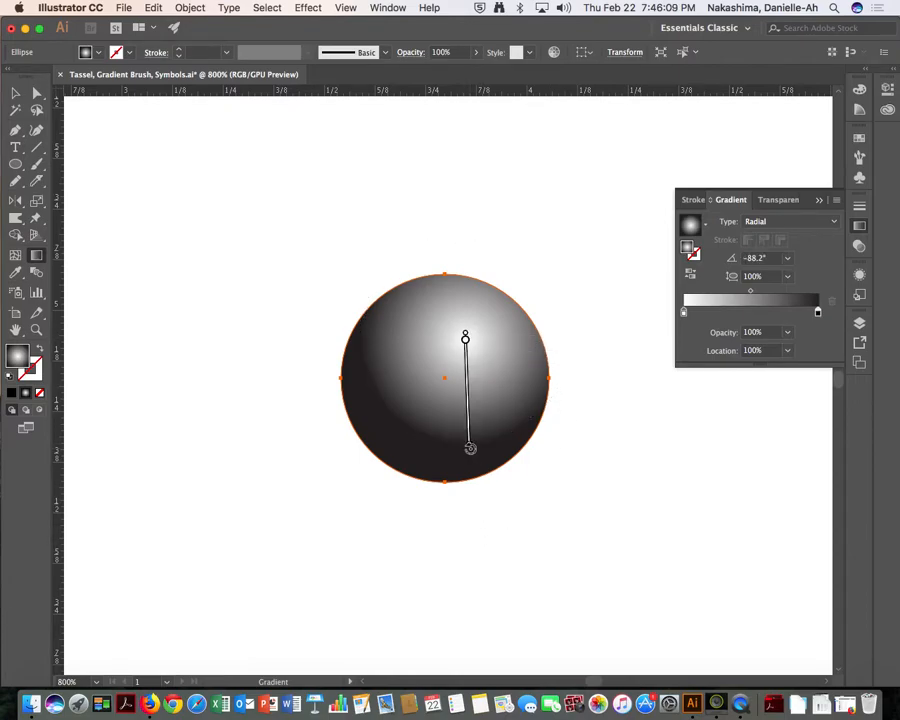
{"action": "mouse_move", "coordinate": [470, 453]}
{"action": "left_mouse_down"}
{"action": "mouse_move", "coordinate": [471, 538]}
{"action": "mouse_move", "coordinate": [466, 389]}
{"action": "mouse_move", "coordinate": [468, 490]}
{"action": "left_mouse_up"}
{"action": "mouse_move", "coordinate": [460, 343]}
{"action": "left_mouse_down"}
{"action": "mouse_move", "coordinate": [461, 366]}
{"action": "mouse_move", "coordinate": [460, 356]}
{"action": "left_mouse_up"}
{"action": "mouse_move", "coordinate": [465, 490]}
{"action": "left_mouse_down"}
{"action": "mouse_move", "coordinate": [465, 469]}
{"action": "mouse_move", "coordinate": [466, 488]}
{"action": "left_mouse_up"}
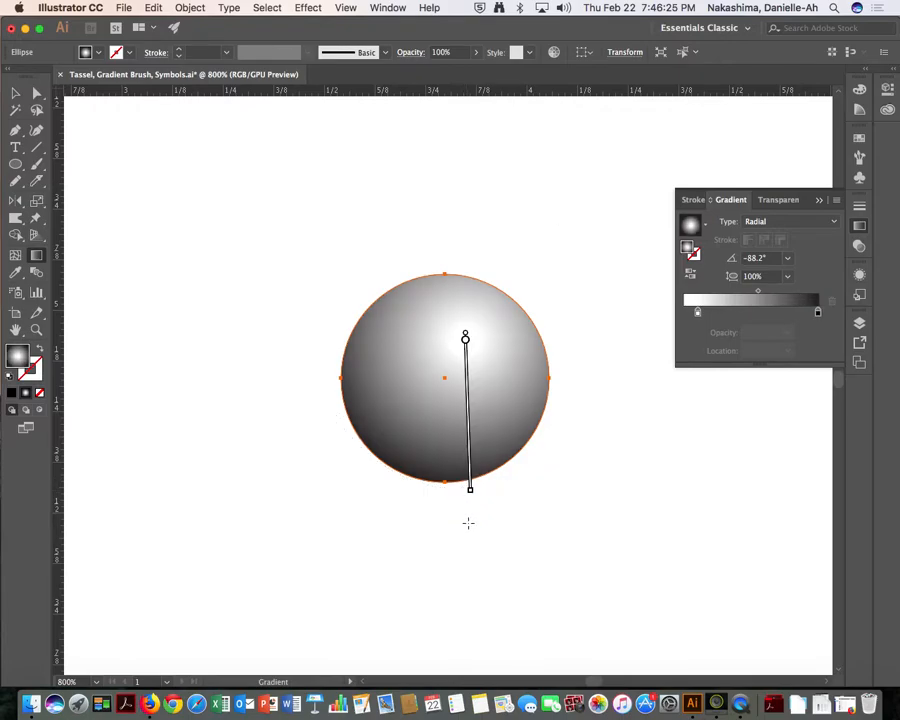
{"action": "key", "text": "a"}
{"action": "left_click", "coordinate": [545, 509]}
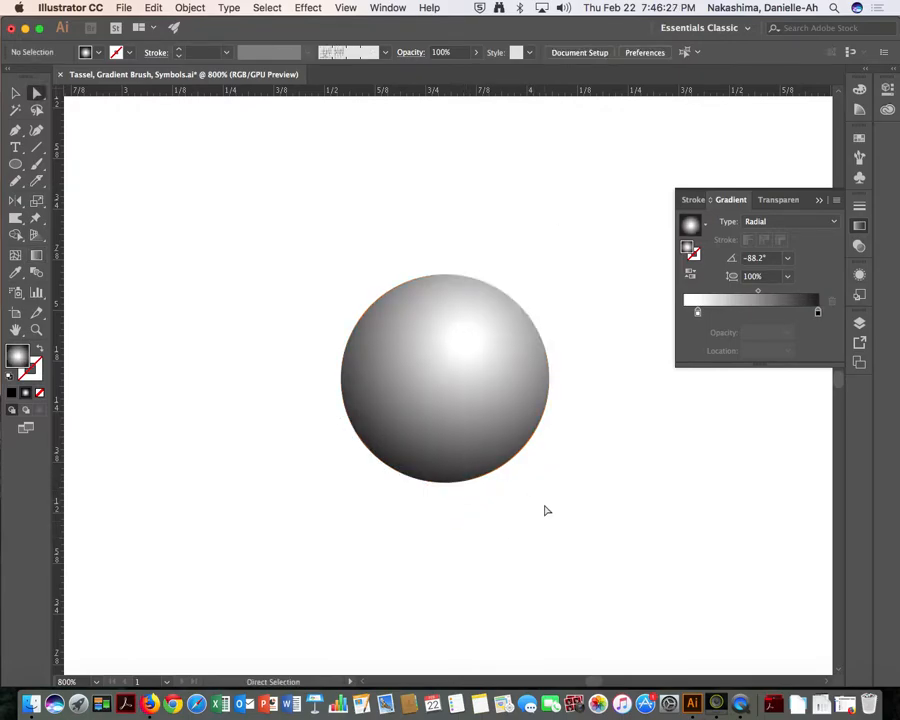
Step: Draw an open two-point curved path above the sphere with the Pen tool and swap its gradient fill onto the stroke
{"action": "left_click_drag", "start_coordinate": [349, 284], "coordinate": [296, 458]}
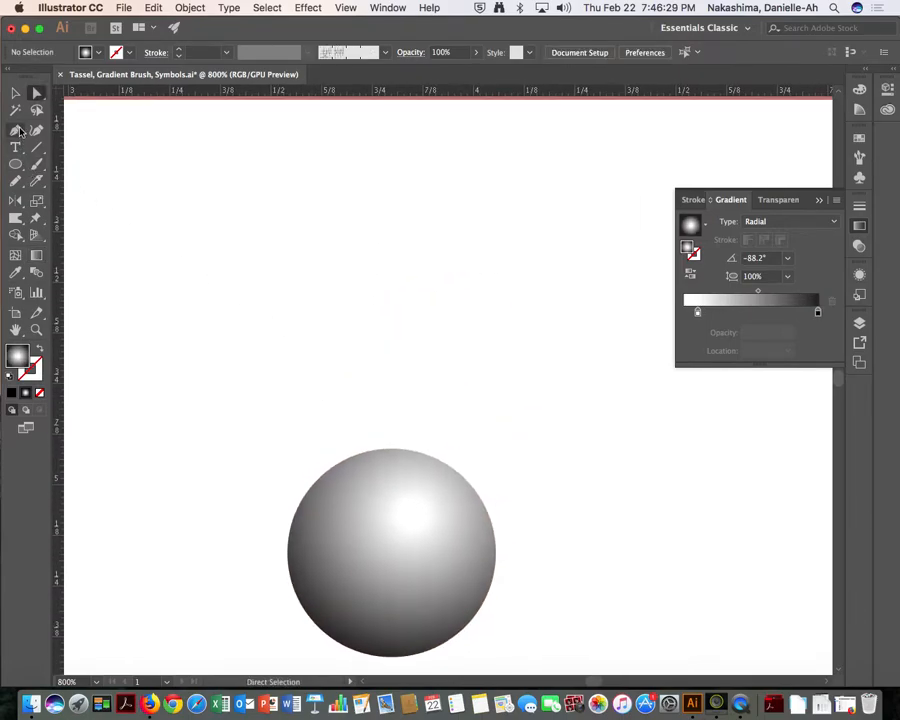
{"action": "left_click", "coordinate": [15, 130]}
{"action": "left_click", "coordinate": [182, 225]}
{"action": "left_click_drag", "start_coordinate": [496, 190], "coordinate": [507, 294]}
{"action": "key", "text": "a"}
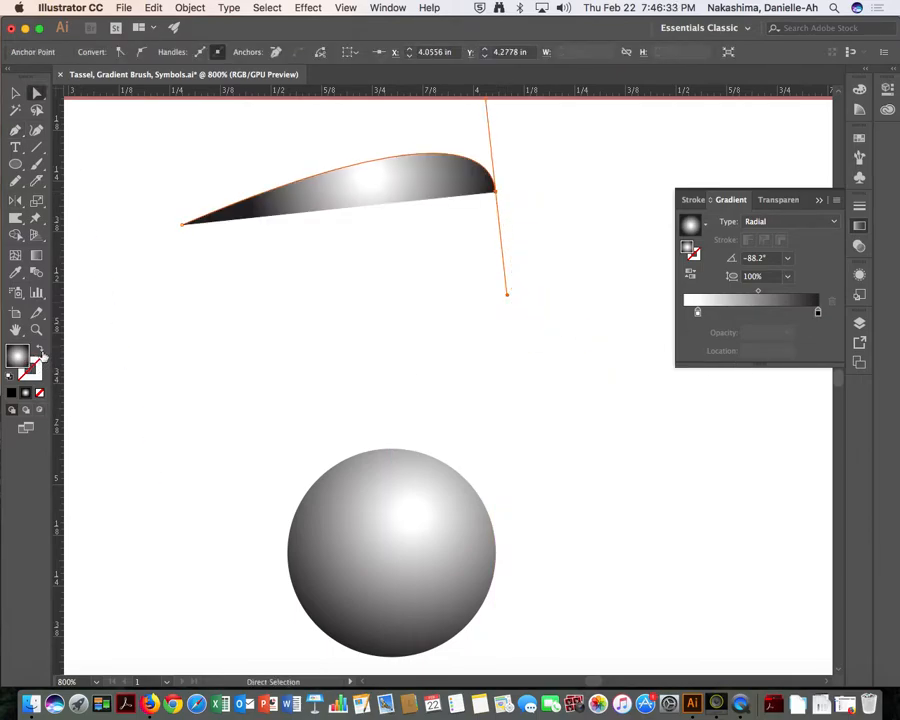
{"action": "left_click", "coordinate": [39, 350]}
{"action": "left_click", "coordinate": [396, 164]}
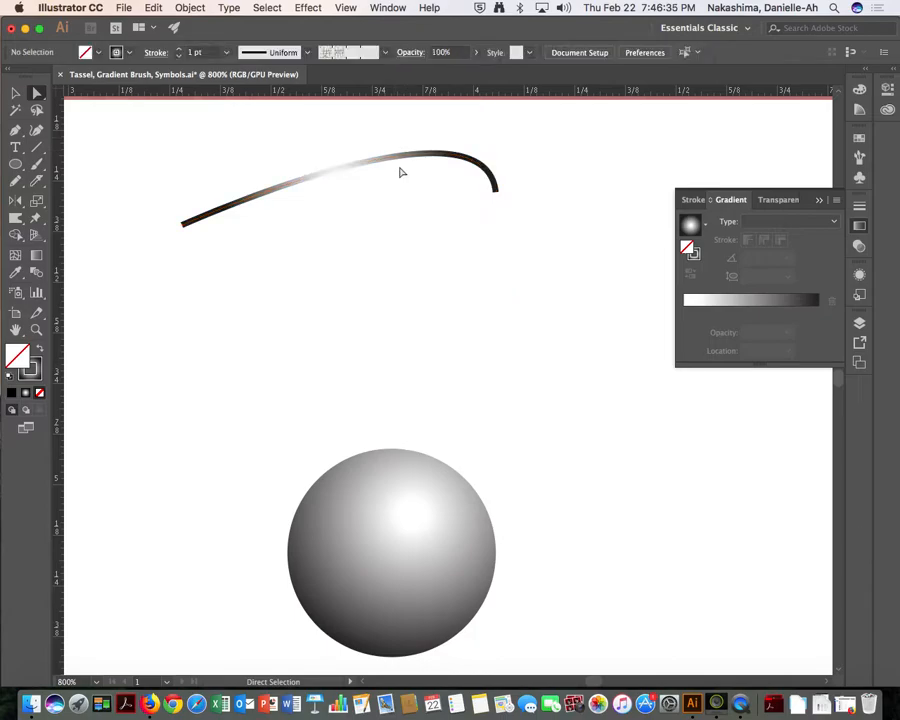
Step: Try to adjust the curved path's stroke gradient with the Gradient tool
{"action": "scroll", "coordinate": [434, 340], "scroll_direction": "up", "scroll_amount": 5}
{"action": "key", "text": "v"}
{"action": "left_click_drag", "start_coordinate": [233, 287], "coordinate": [394, 378]}
{"action": "left_click", "coordinate": [405, 386]}
{"action": "left_click_drag", "start_coordinate": [243, 277], "coordinate": [307, 348]}
{"action": "left_click", "coordinate": [37, 256]}
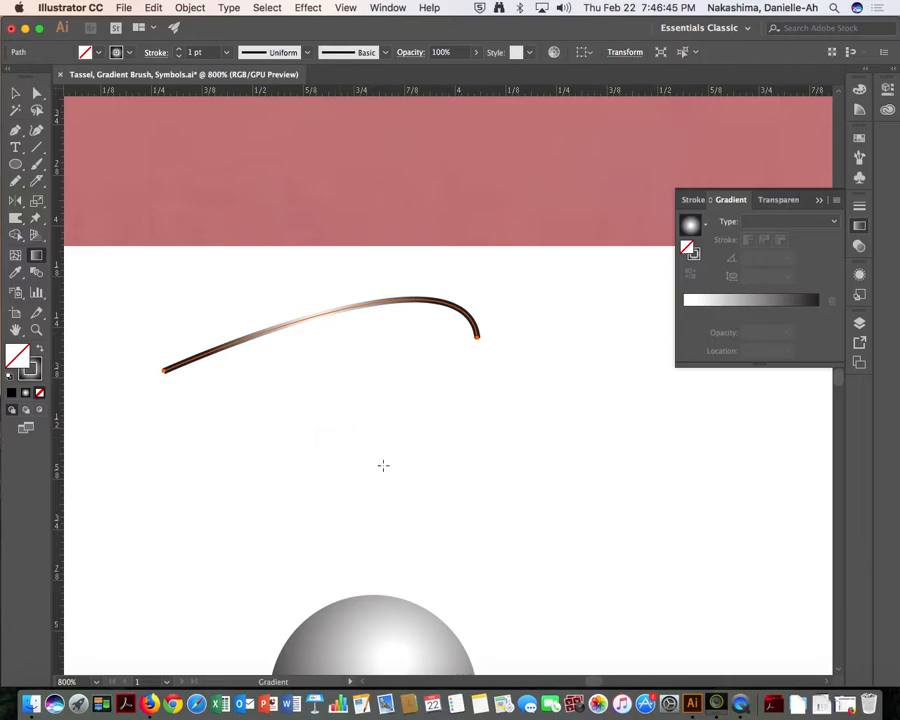
{"action": "key", "text": "a"}
{"action": "left_click", "coordinate": [430, 416]}
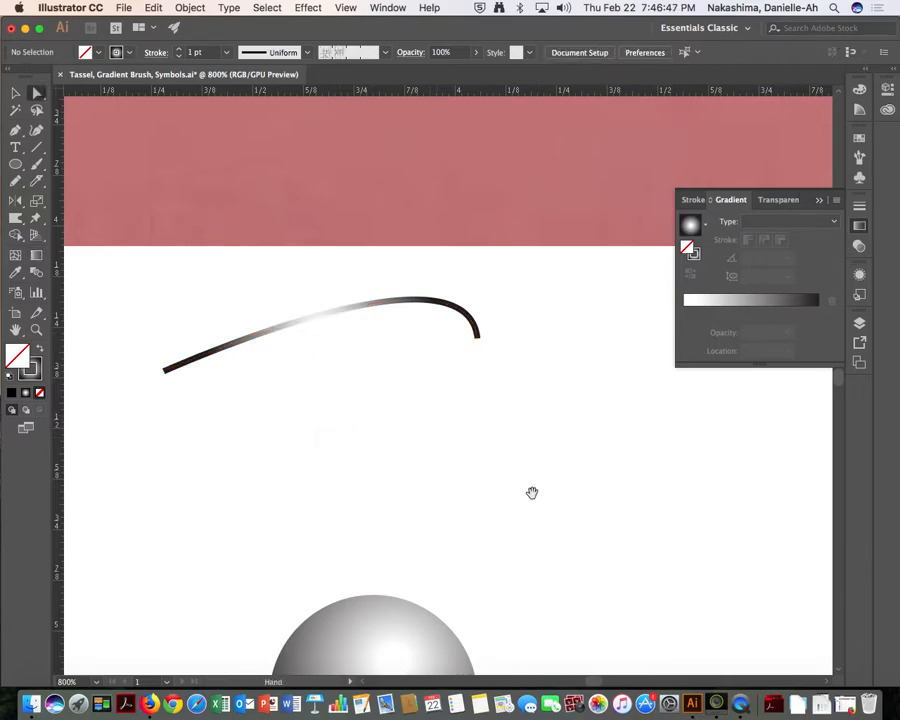
Step: Shrink the sphere's highlight by moving the white gradient stop back to the gradient's centre
{"action": "left_click_drag", "start_coordinate": [524, 486], "coordinate": [576, 163]}
{"action": "left_click", "coordinate": [382, 402]}
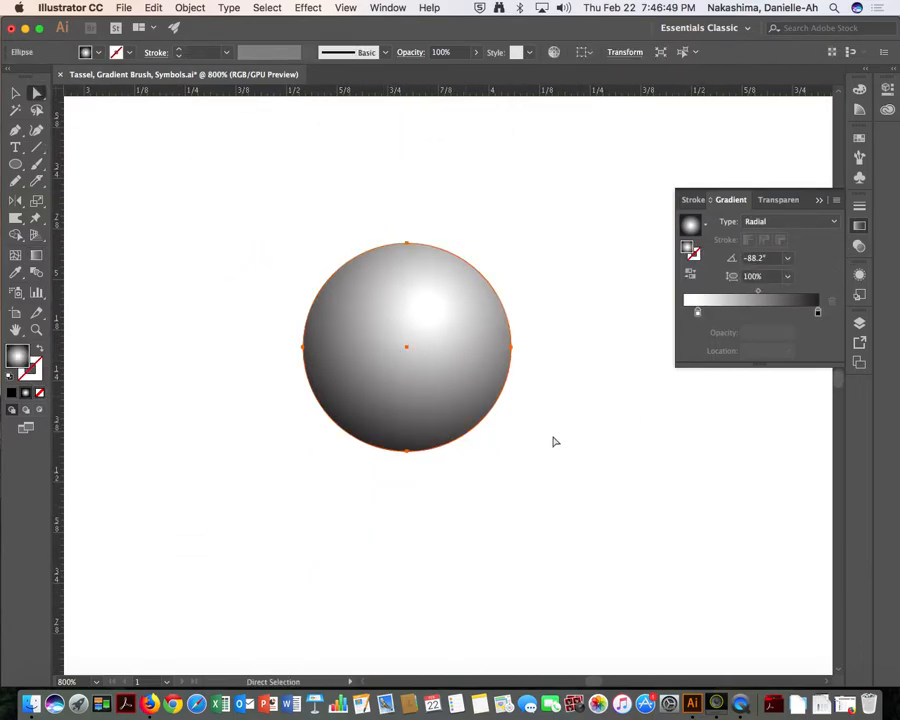
{"action": "left_click", "coordinate": [36, 255]}
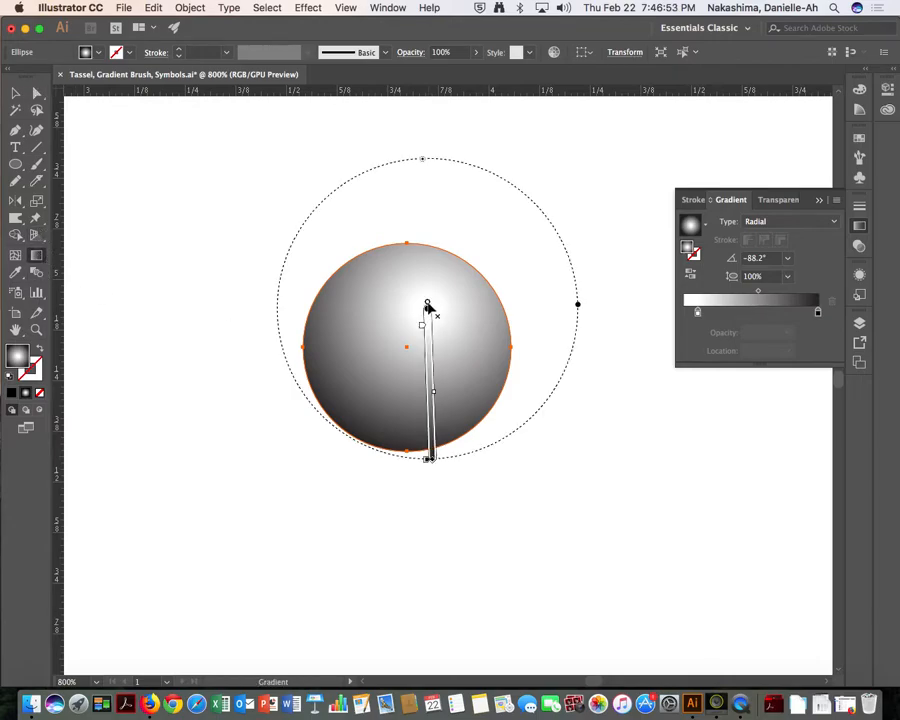
{"action": "left_click_drag", "start_coordinate": [422, 330], "coordinate": [425, 305]}
{"action": "key", "text": "a"}
{"action": "left_click", "coordinate": [562, 454]}
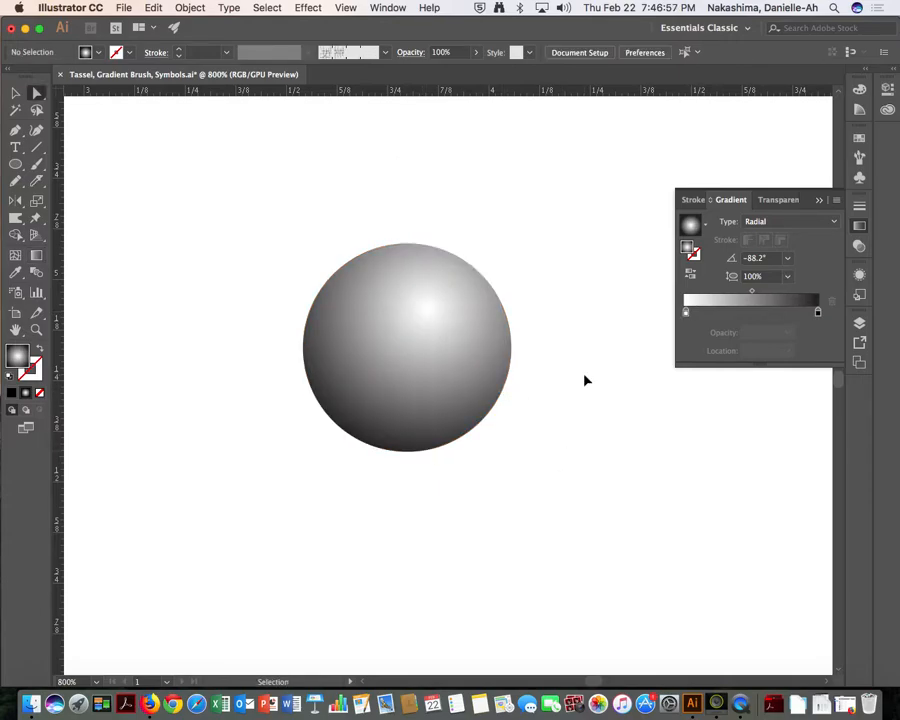
Step: Lighten the sphere's shading by extending the gradient's dark end farther below its lower edge
{"action": "key", "text": "super+minus"}
{"action": "key", "text": "super+minus"}
{"action": "key", "text": "super+minus"}
{"action": "key", "text": "super+minus"}
{"action": "key", "text": "super+minus"}
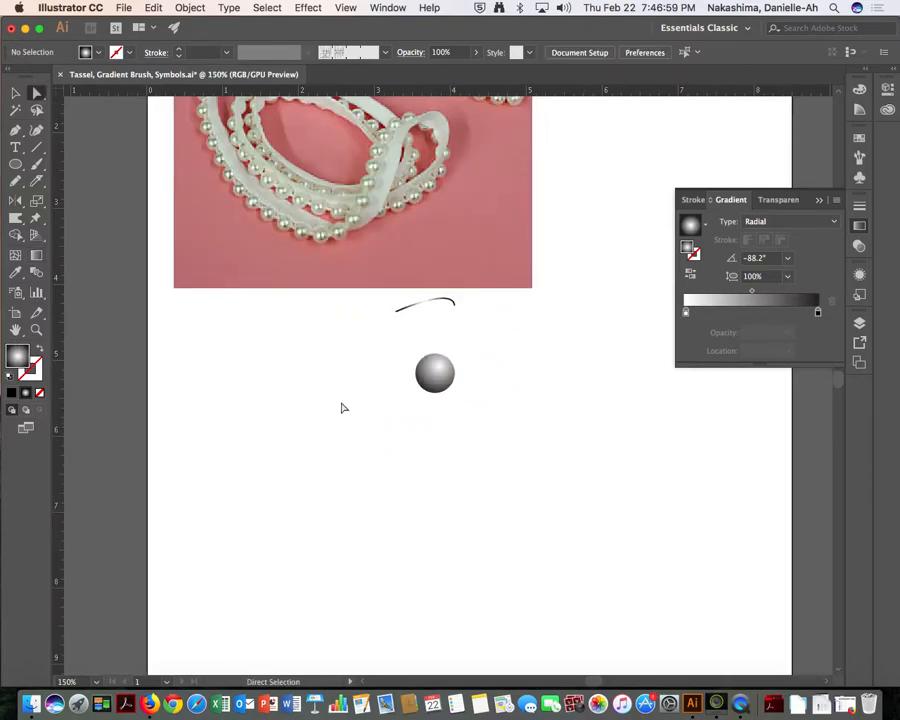
{"action": "key", "text": "super+plus"}
{"action": "key", "text": "super+plus"}
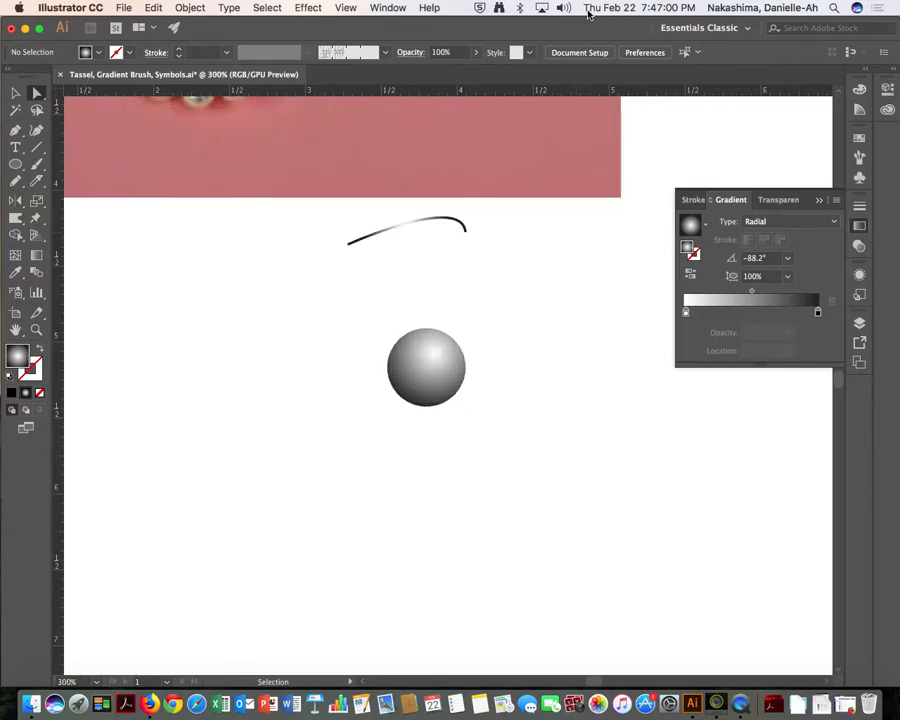
{"action": "left_click", "coordinate": [440, 386]}
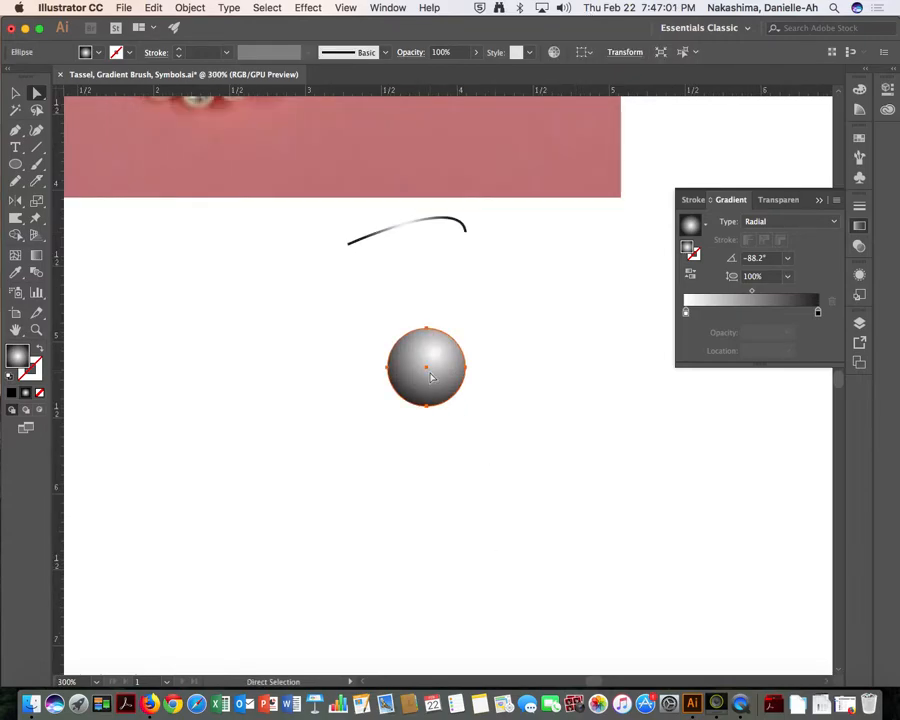
{"action": "left_click", "coordinate": [36, 254]}
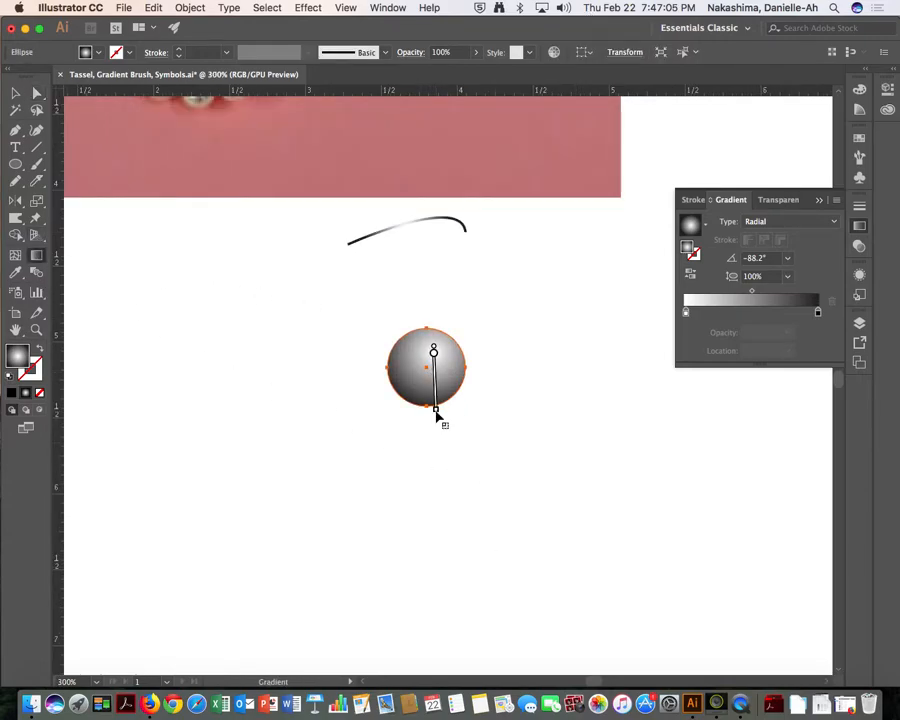
{"action": "left_click_drag", "start_coordinate": [436, 411], "coordinate": [436, 424]}
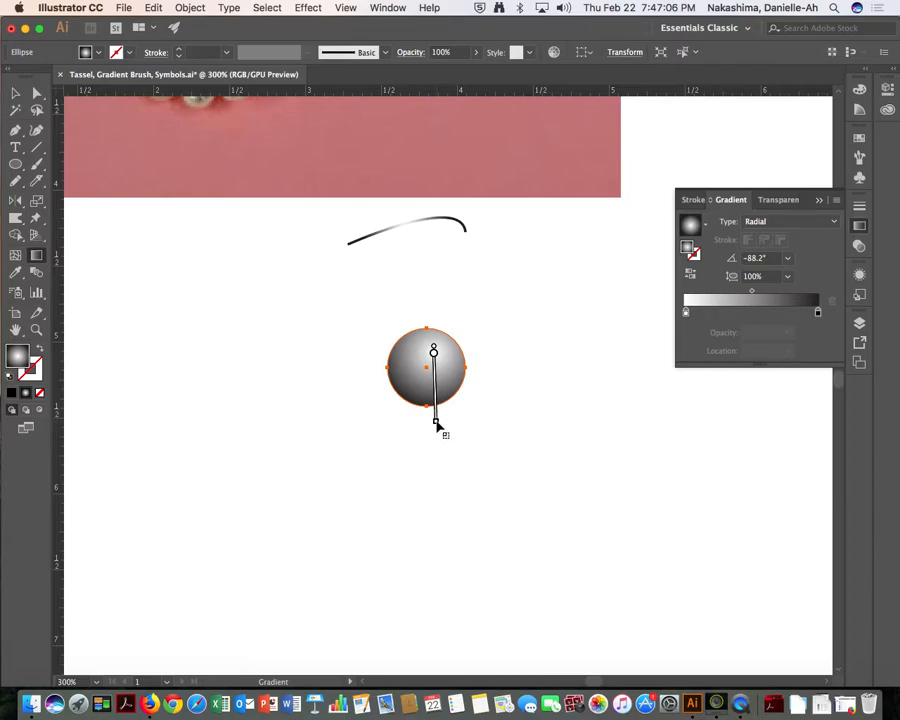
Step: Save the shaded sphere's radial gradient appearance as a new graphic style
{"action": "key", "text": "a"}
{"action": "left_click", "coordinate": [528, 443]}
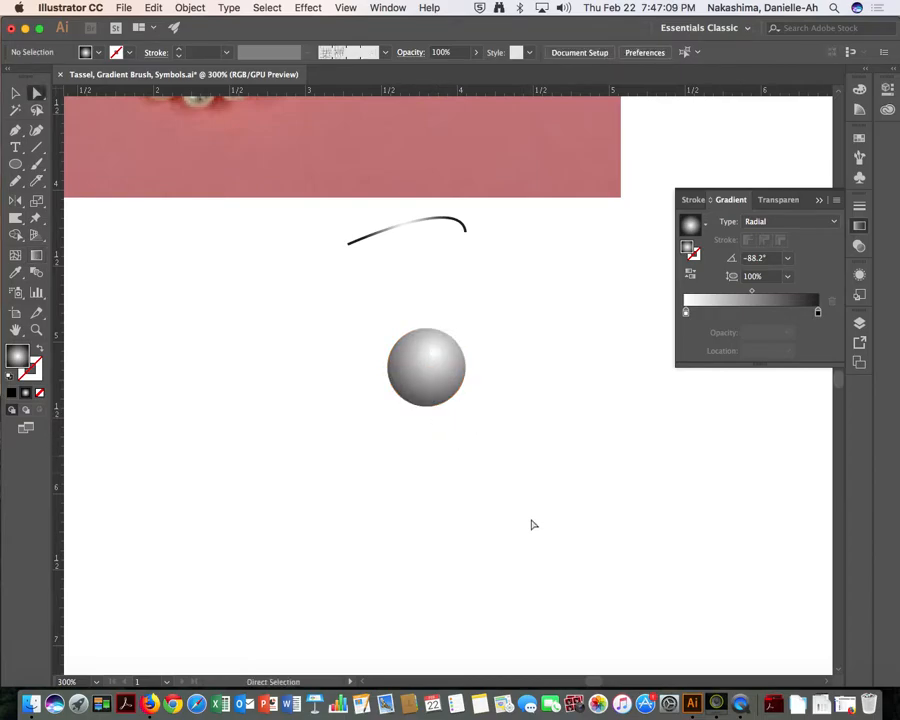
{"action": "key", "text": "super+minus"}
{"action": "key", "text": "super+minus"}
{"action": "key", "text": "v"}
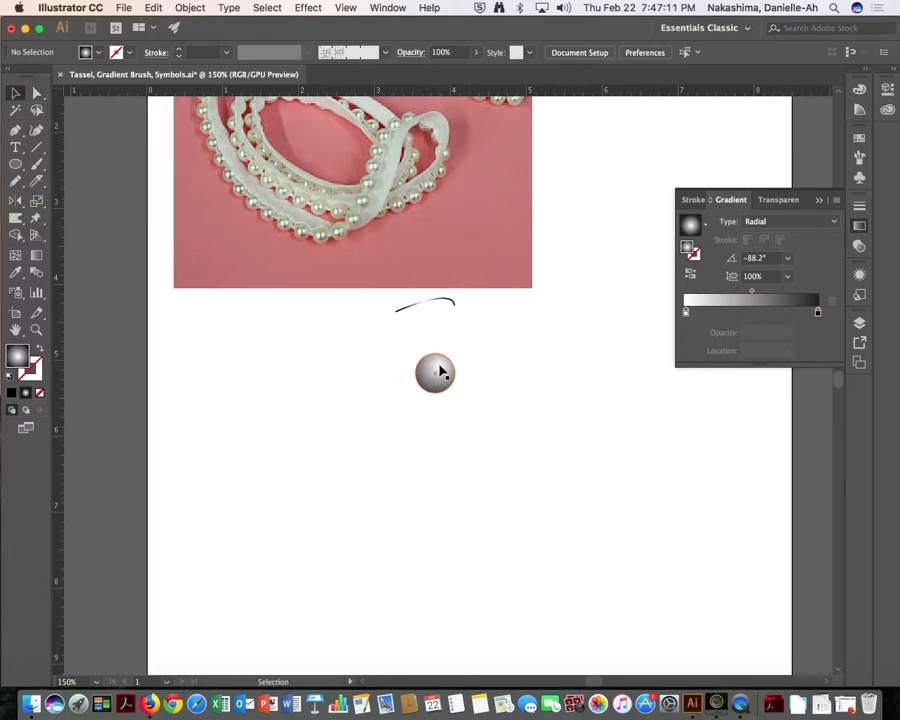
{"action": "left_click", "coordinate": [433, 372]}
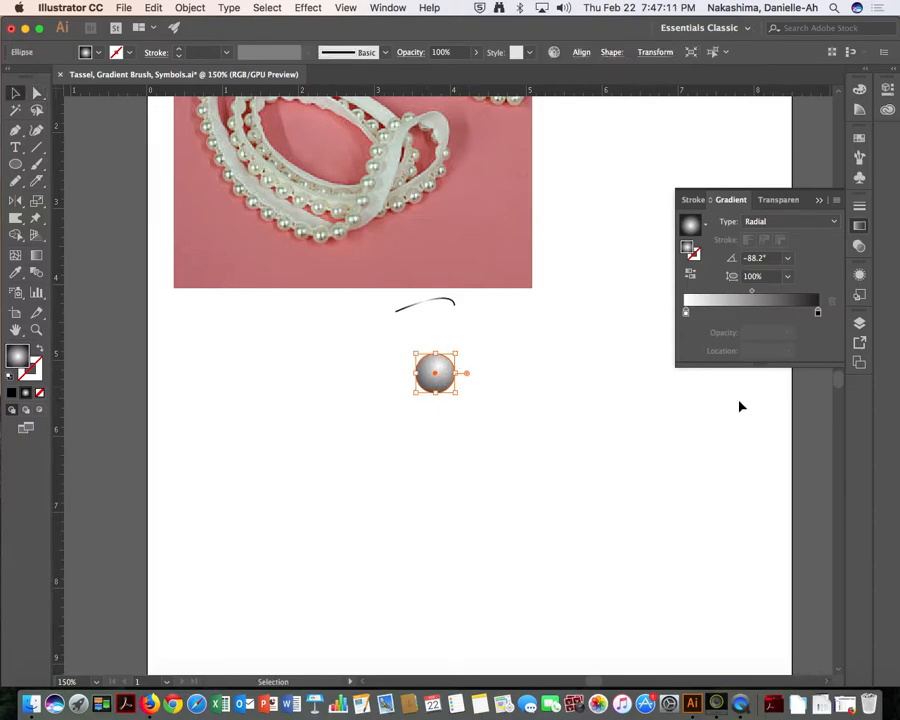
{"action": "left_click", "coordinate": [860, 296]}
{"action": "left_click", "coordinate": [860, 297]}
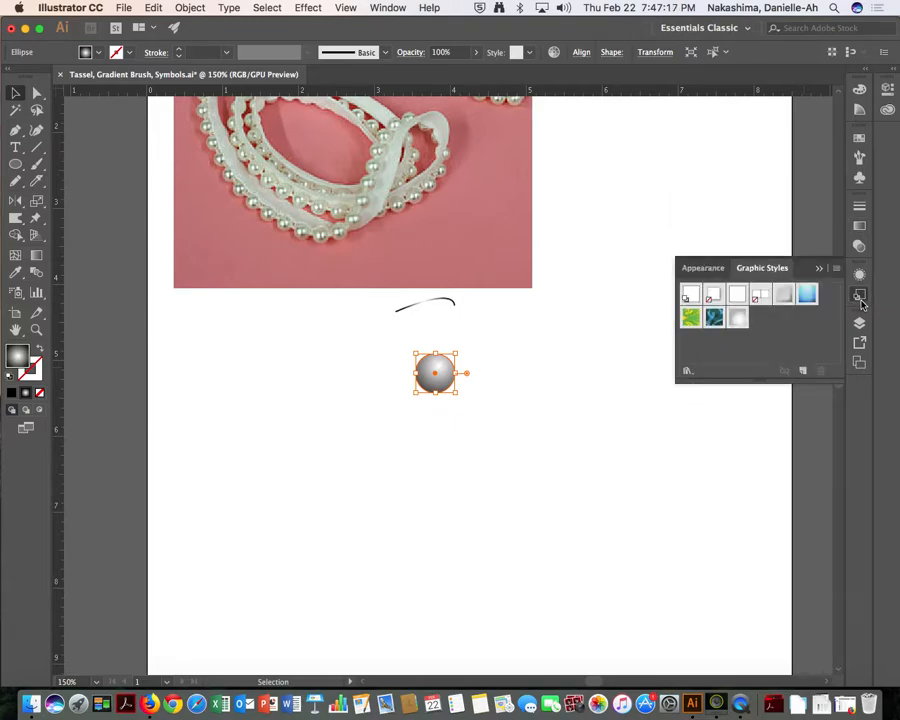
{"action": "left_click_drag", "start_coordinate": [436, 371], "coordinate": [799, 333]}
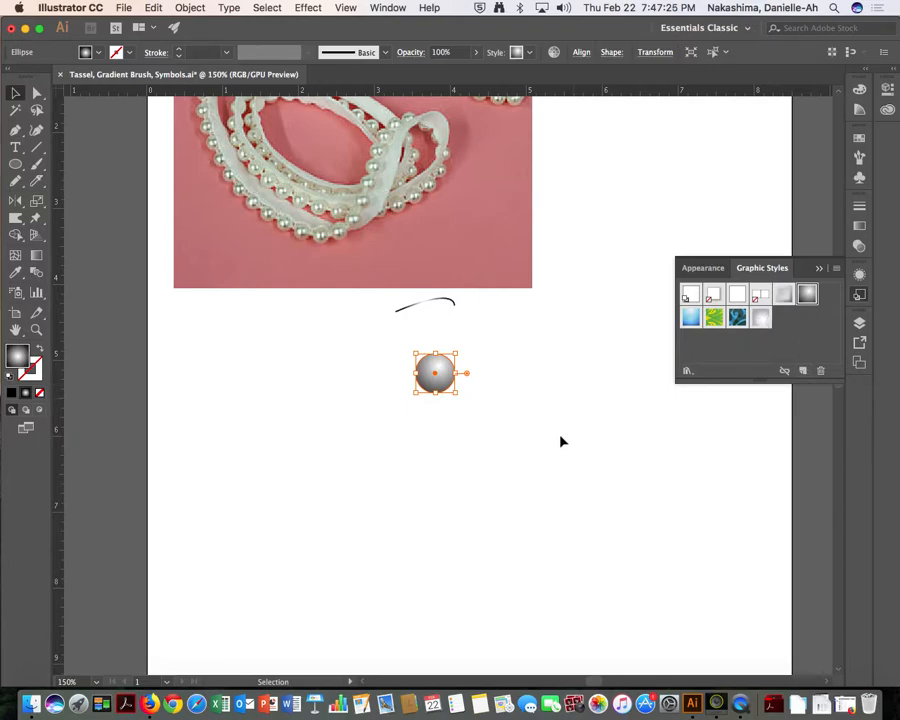
{"action": "key", "text": "a"}
{"action": "left_click", "coordinate": [604, 482]}
Step: Draw a rectangle about 3.25 by 2 in below the sphere for testing graphic styles
{"action": "key", "text": "space"}
{"action": "left_click_drag", "start_coordinate": [628, 517], "coordinate": [481, 404]}
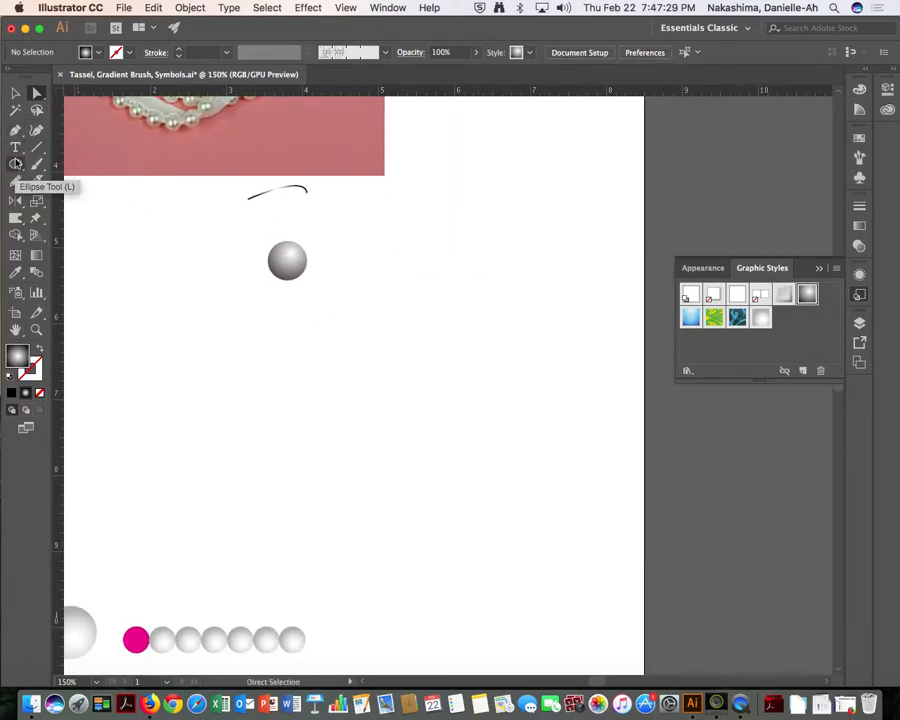
{"action": "left_click", "coordinate": [16, 164]}
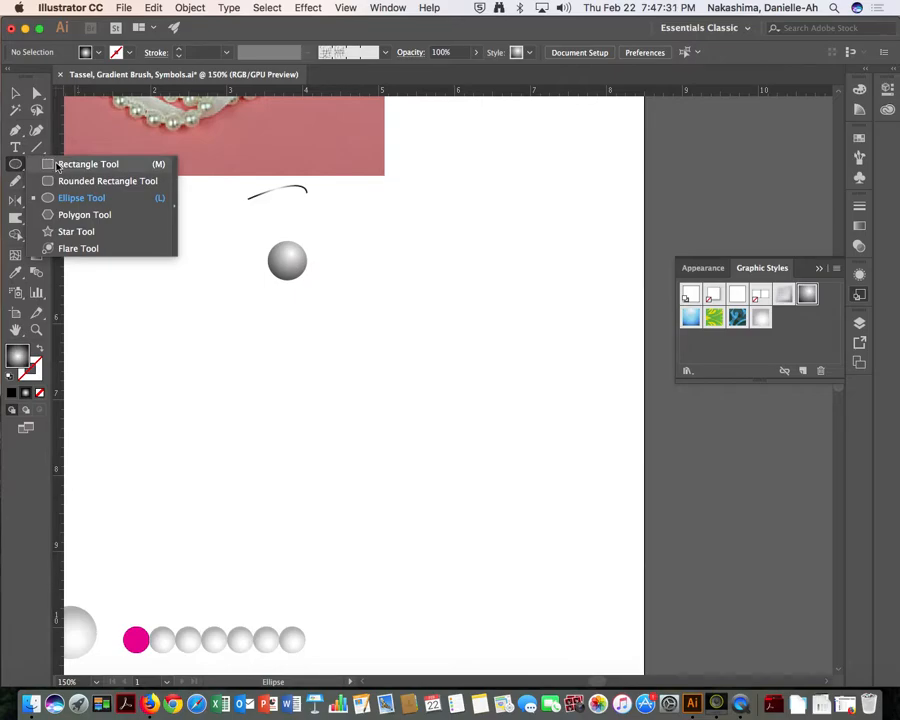
{"action": "left_click", "coordinate": [57, 166]}
{"action": "mouse_move", "coordinate": [287, 341]}
{"action": "left_mouse_down"}
{"action": "mouse_move", "coordinate": [315, 372]}
{"action": "mouse_move", "coordinate": [535, 491]}
{"action": "left_mouse_up"}
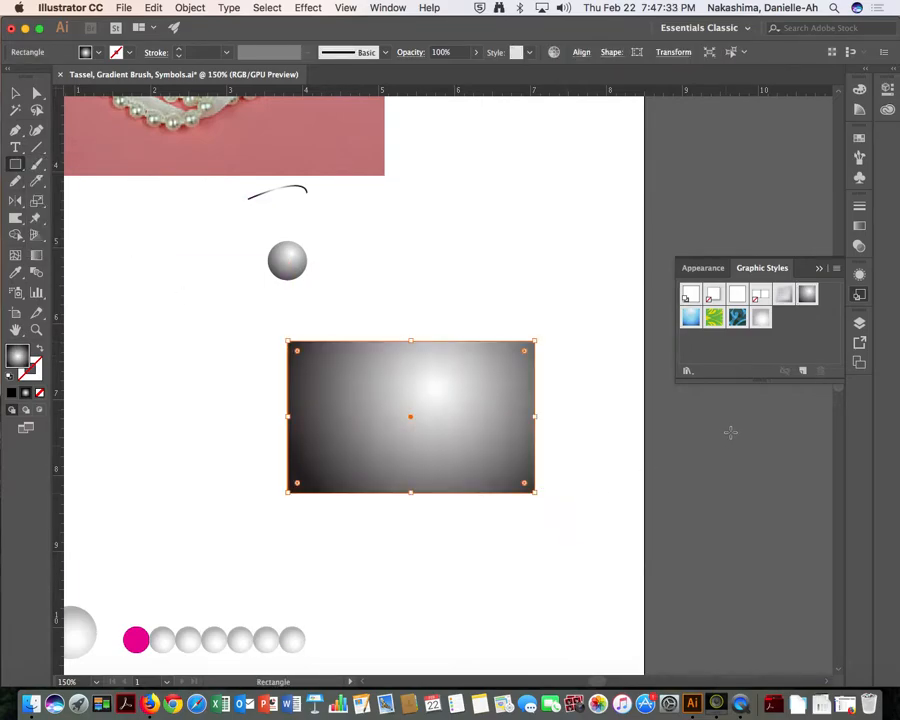
Step: Apply the light grey radial graphic style to the rectangle and replace it with the newly saved sphere style
{"action": "key", "text": "a"}
{"action": "left_click", "coordinate": [761, 318]}
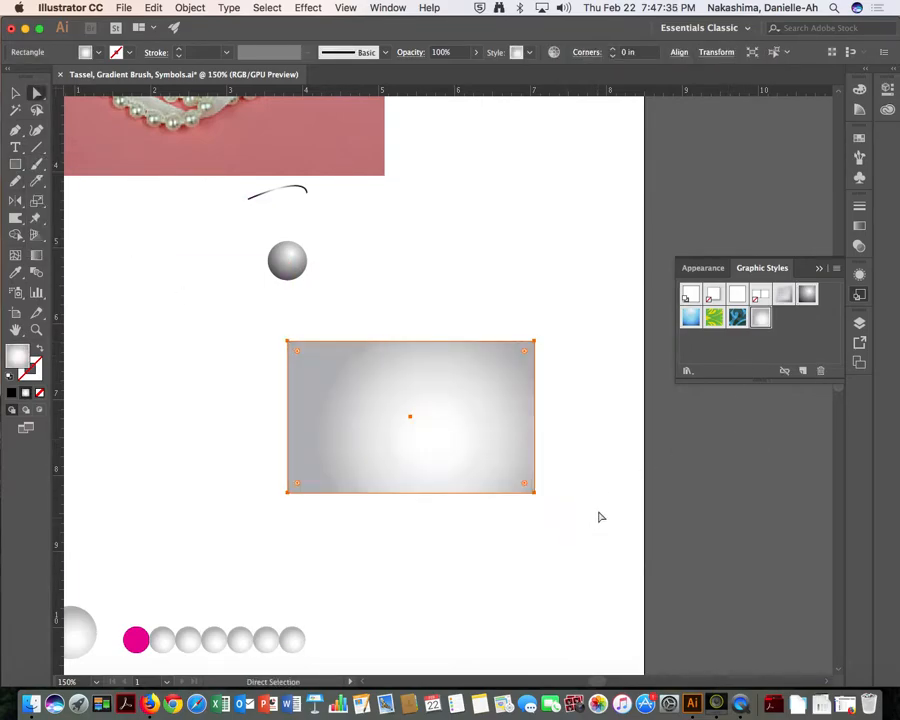
{"action": "left_click", "coordinate": [618, 440]}
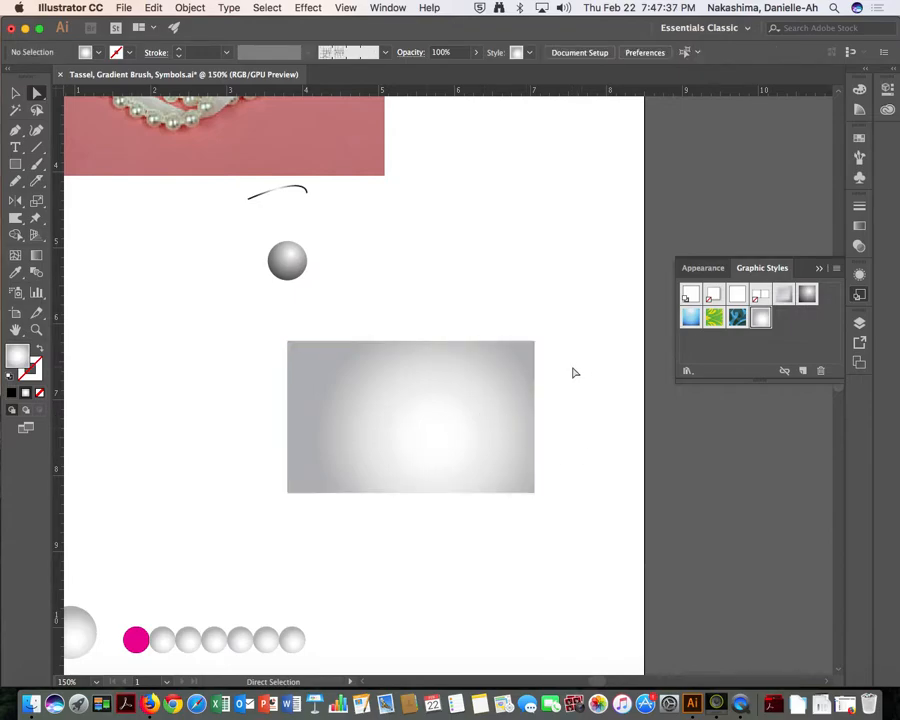
{"action": "left_click", "coordinate": [472, 383]}
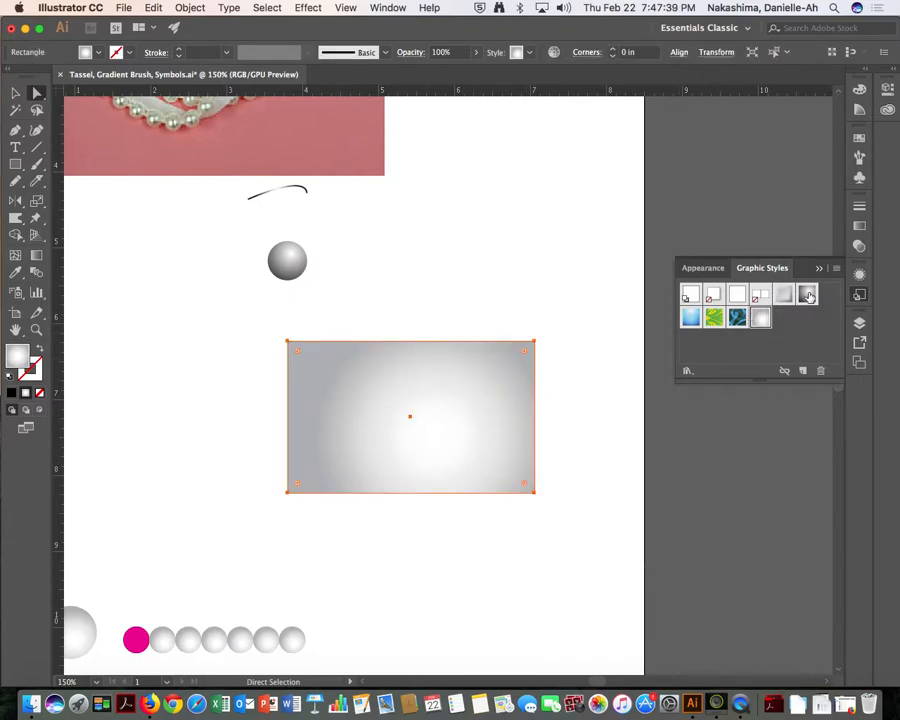
{"action": "left_click", "coordinate": [808, 295]}
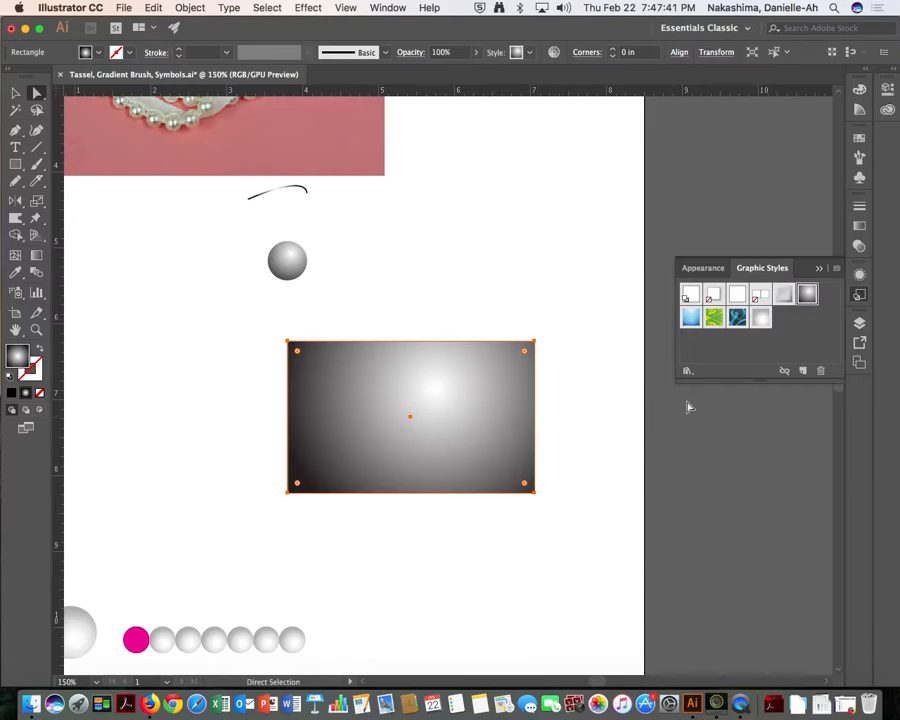
{"action": "left_click", "coordinate": [595, 477]}
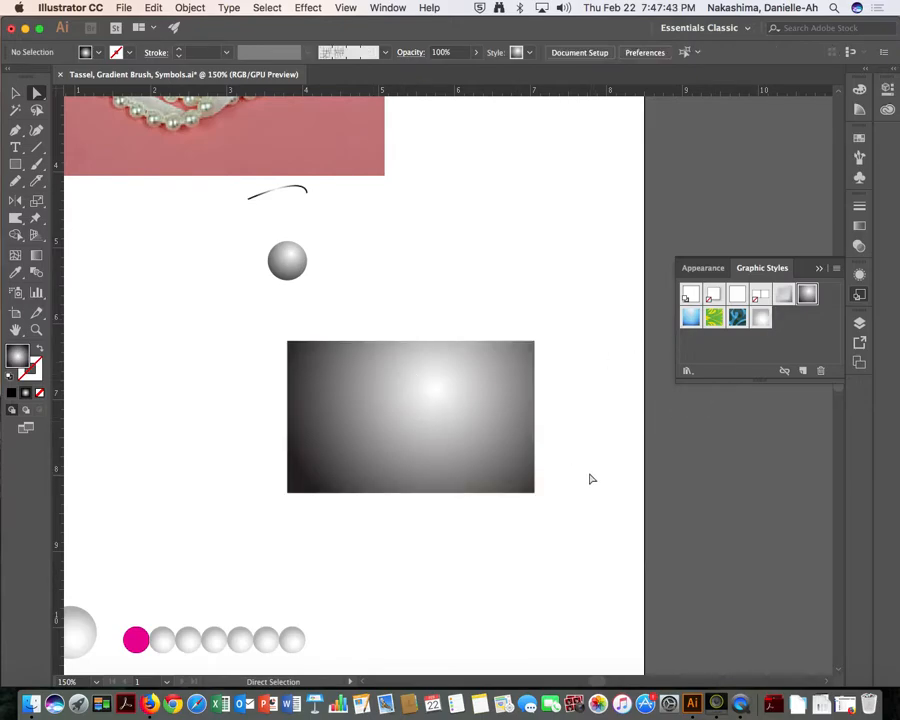
{"action": "left_click_drag", "start_coordinate": [593, 440], "coordinate": [577, 518]}
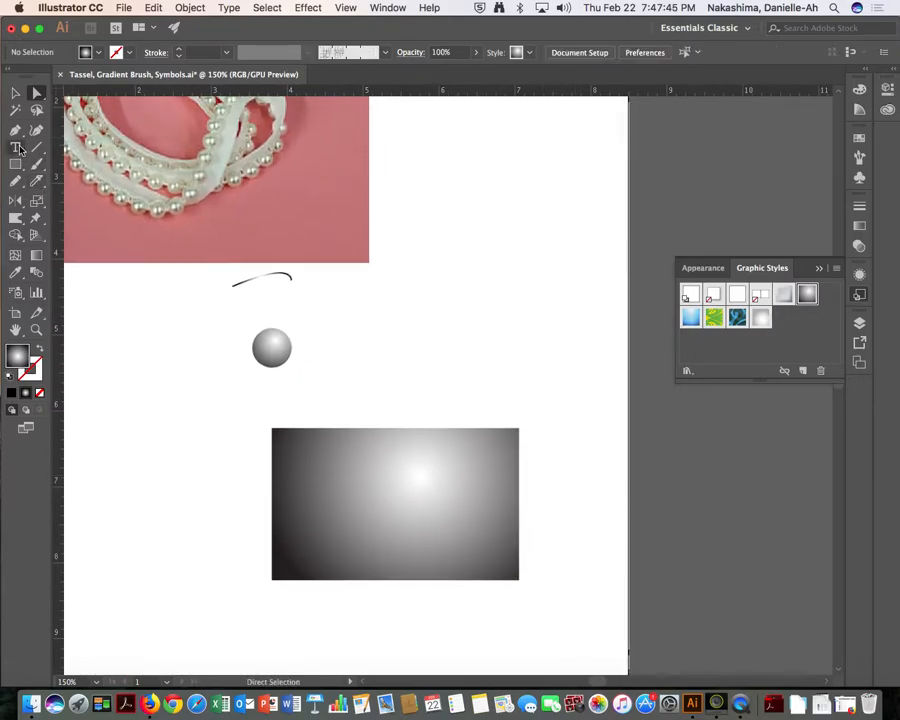
{"action": "left_click", "coordinate": [837, 270]}
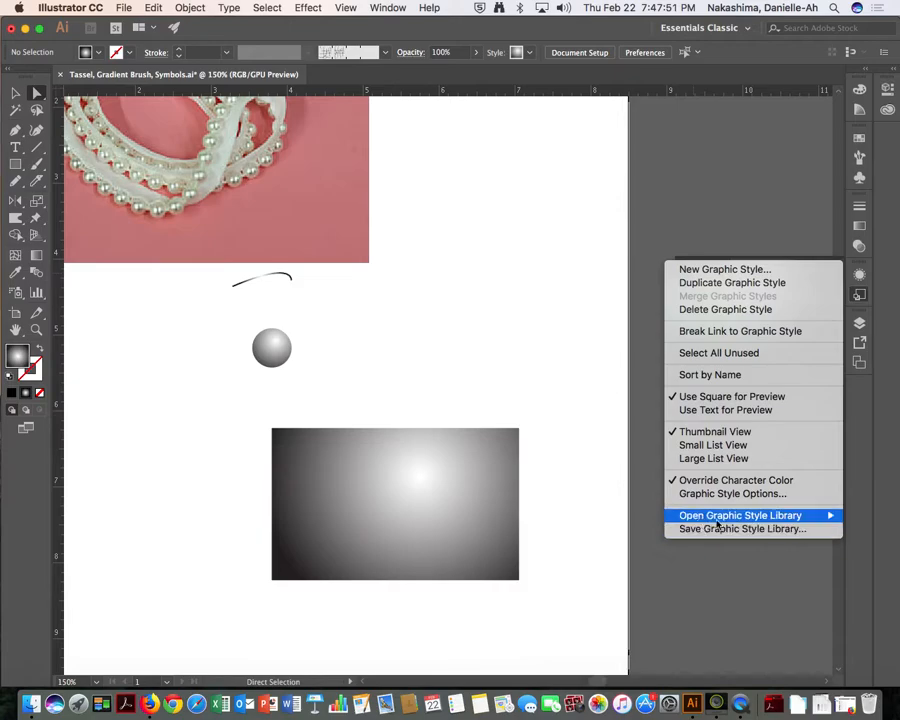
{"action": "left_click", "coordinate": [564, 290]}
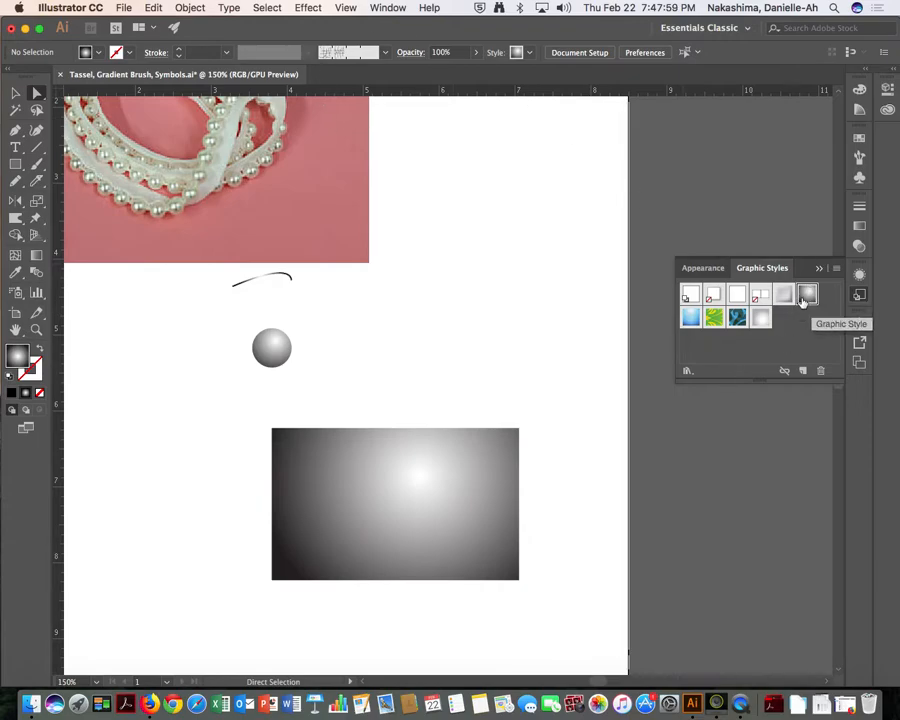
{"action": "left_click", "coordinate": [837, 272]}
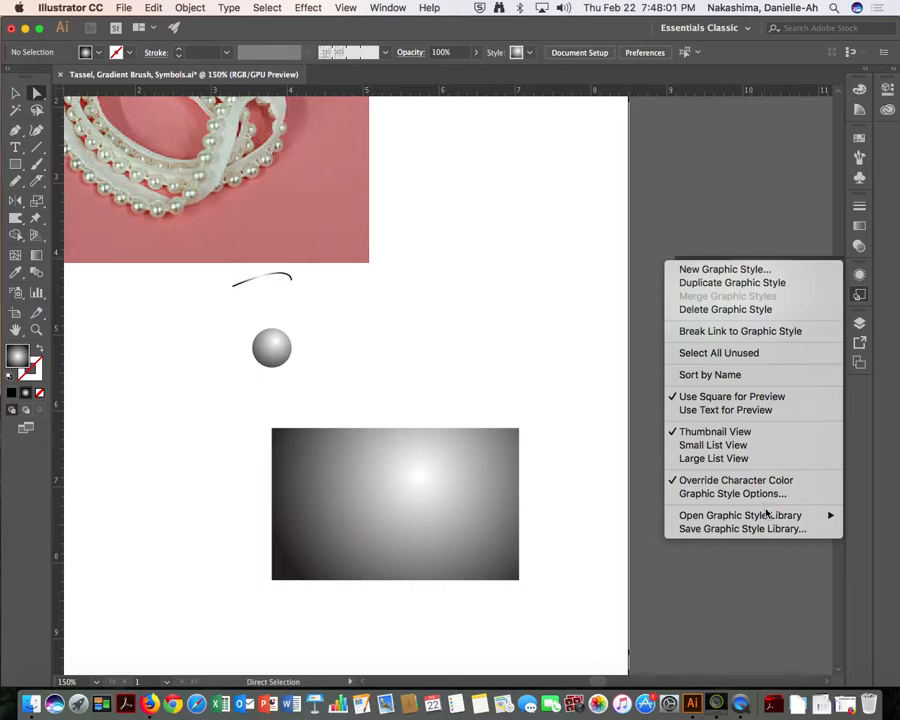
{"action": "mouse_move", "coordinate": [769, 517]}
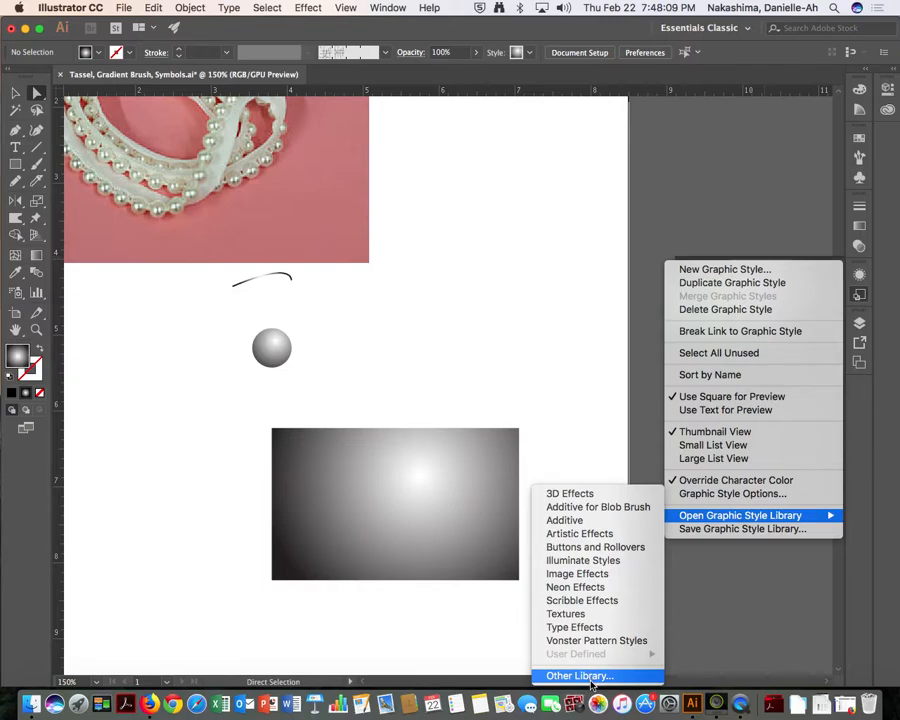
{"action": "left_click", "coordinate": [550, 333]}
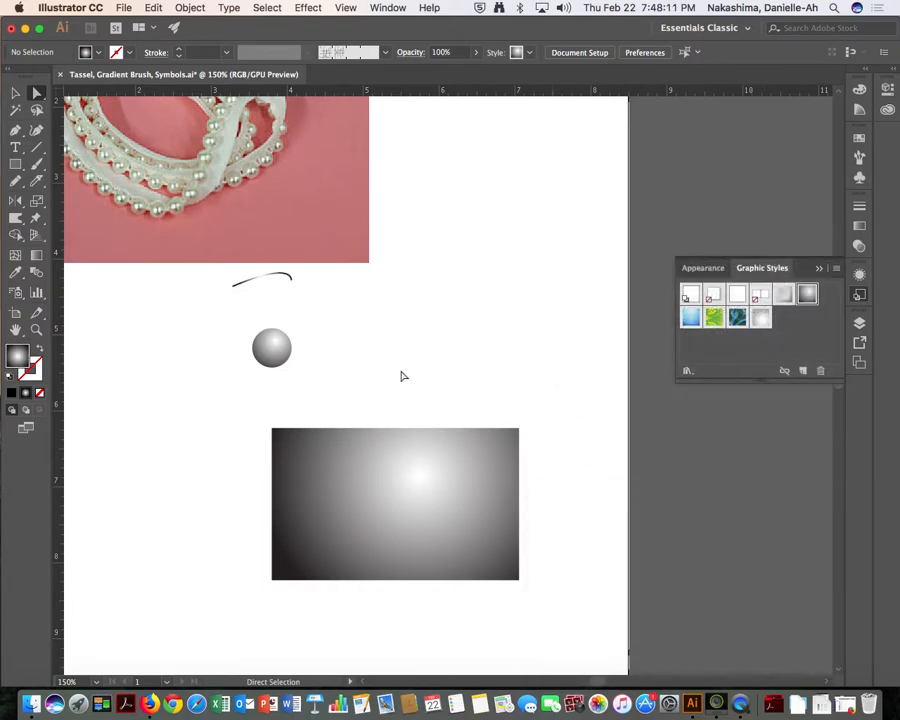
Step: Delete the test rectangle below the sphere
{"action": "left_click", "coordinate": [470, 476]}
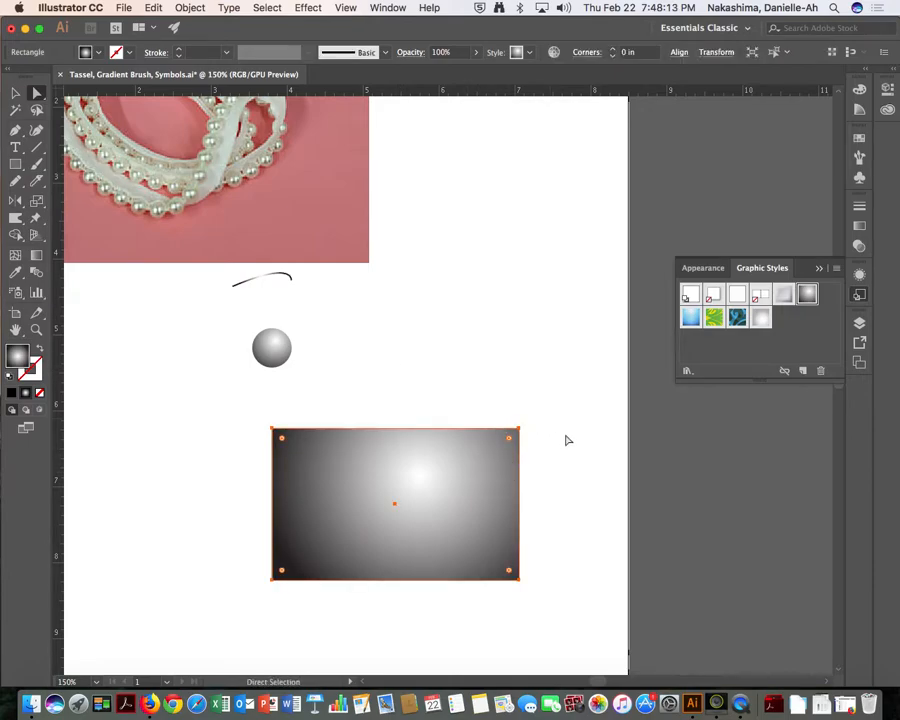
{"action": "key", "text": "Delete"}
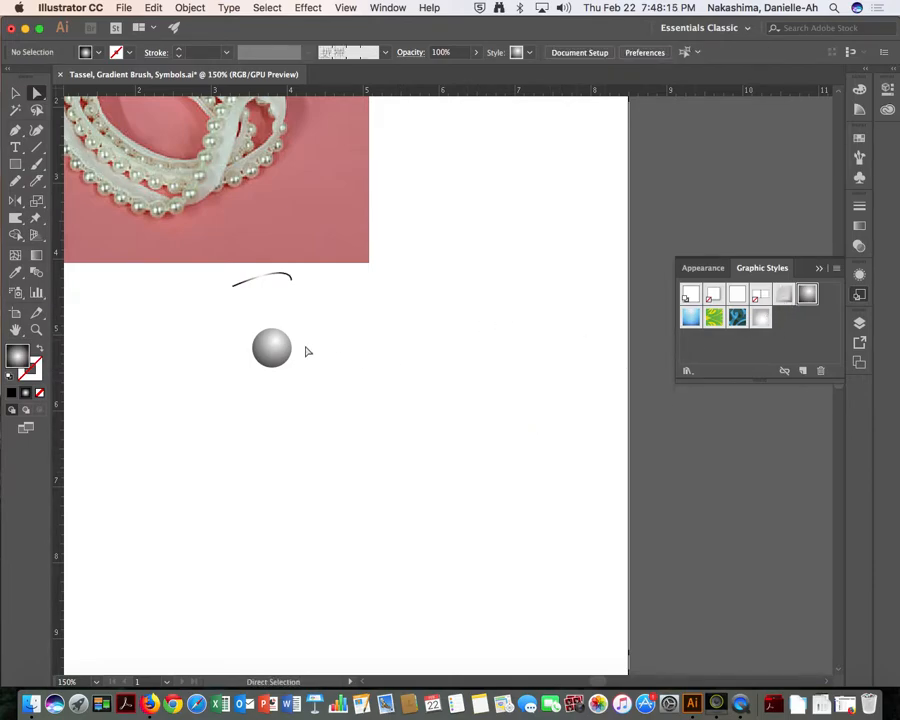
{"action": "left_click_drag", "start_coordinate": [291, 458], "coordinate": [381, 455]}
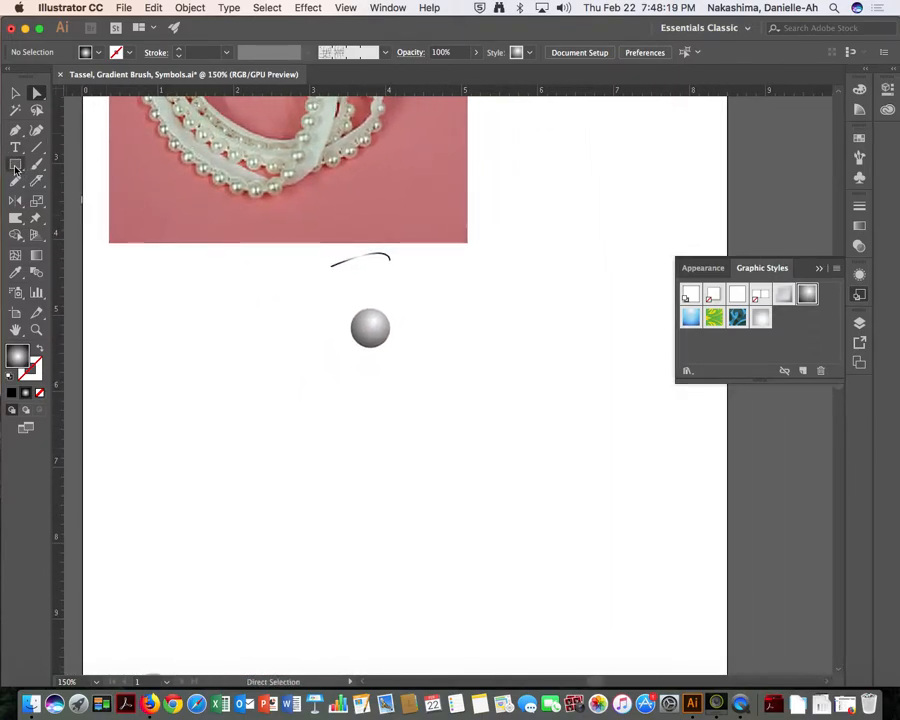
Step: Change the sphere's gradient fill to a solid magenta swatch
{"action": "left_click", "coordinate": [367, 325]}
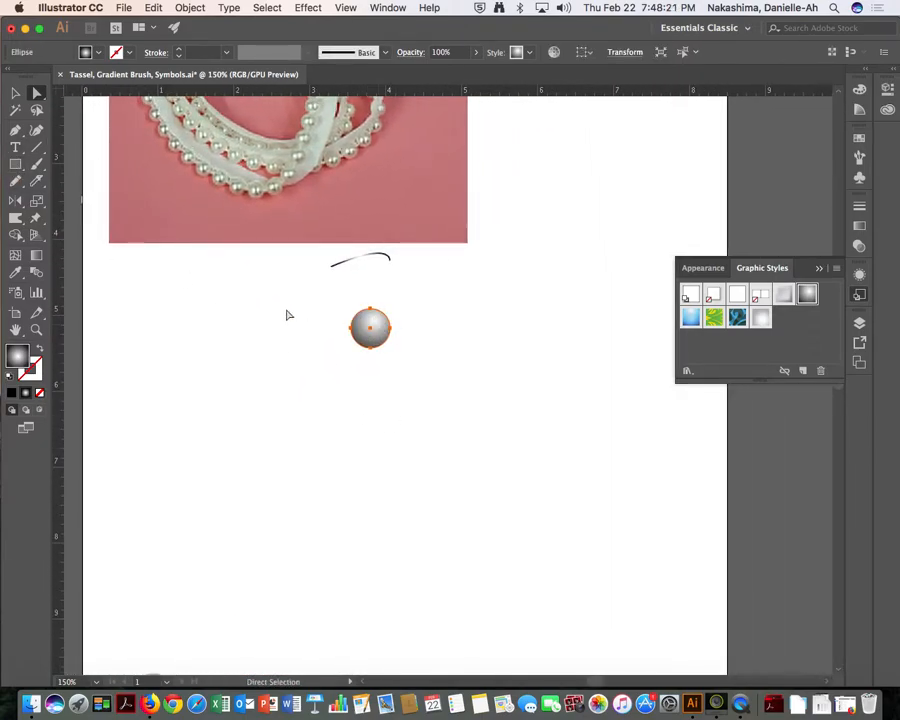
{"action": "left_click", "coordinate": [86, 52]}
{"action": "left_click", "coordinate": [98, 76]}
{"action": "left_click", "coordinate": [405, 449]}
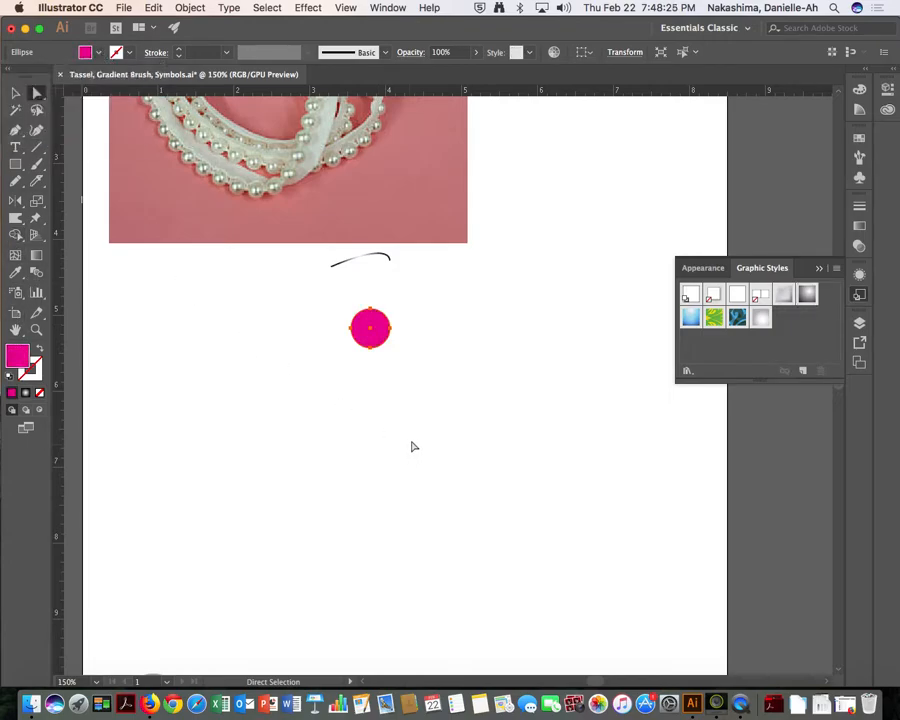
{"action": "left_click", "coordinate": [415, 419]}
{"action": "left_click", "coordinate": [373, 328]}
{"action": "left_click", "coordinate": [483, 310]}
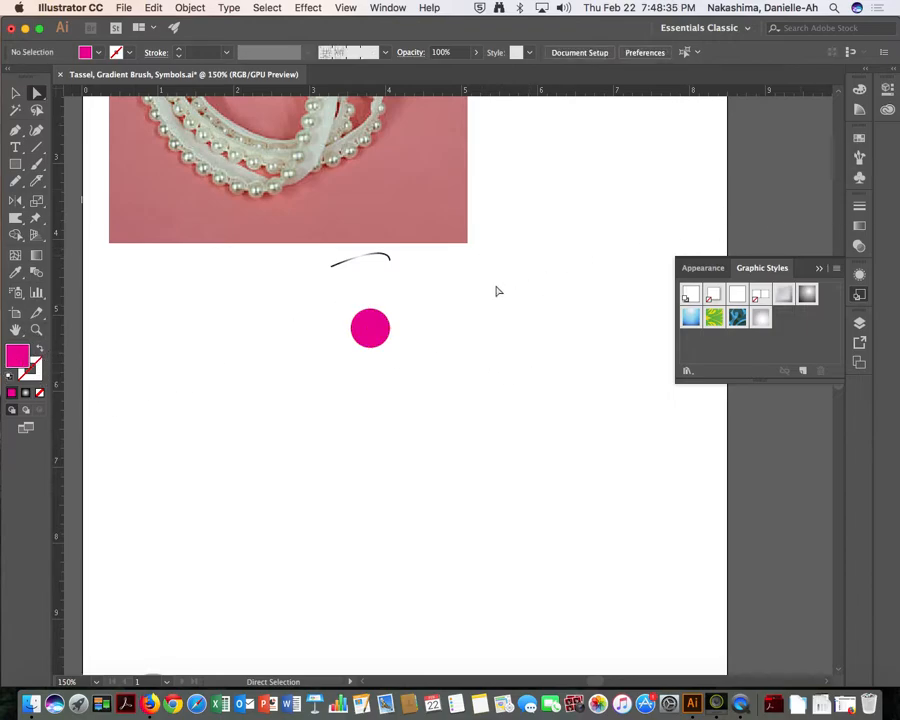
Step: Create a new pattern brush from the magenta circle, accepting the default Pattern Brush options
{"action": "left_click", "coordinate": [378, 326]}
{"action": "key", "text": "v"}
{"action": "left_click", "coordinate": [859, 157]}
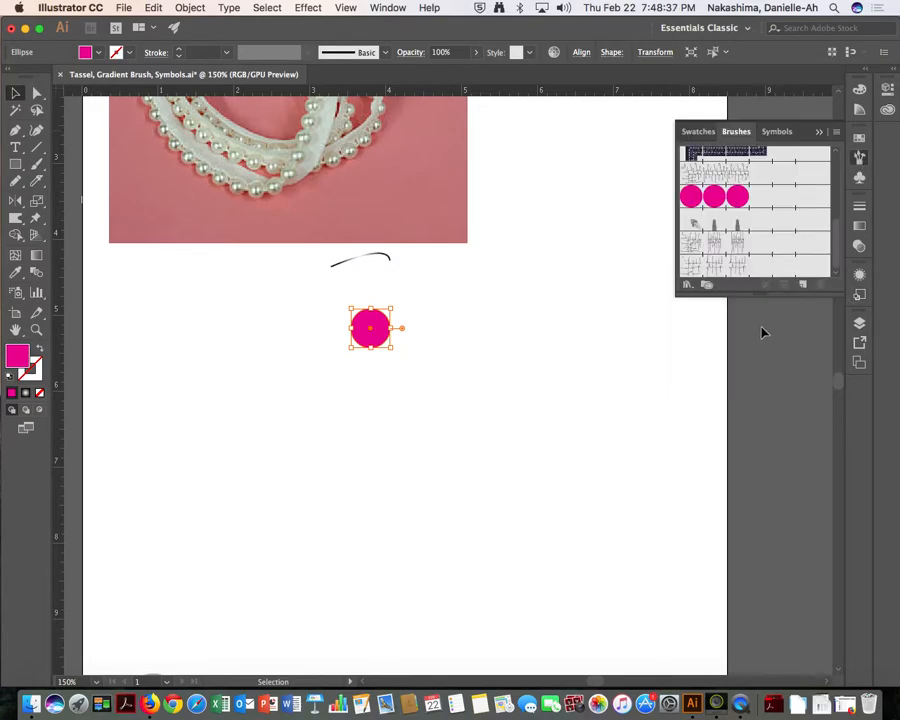
{"action": "left_click", "coordinate": [803, 286]}
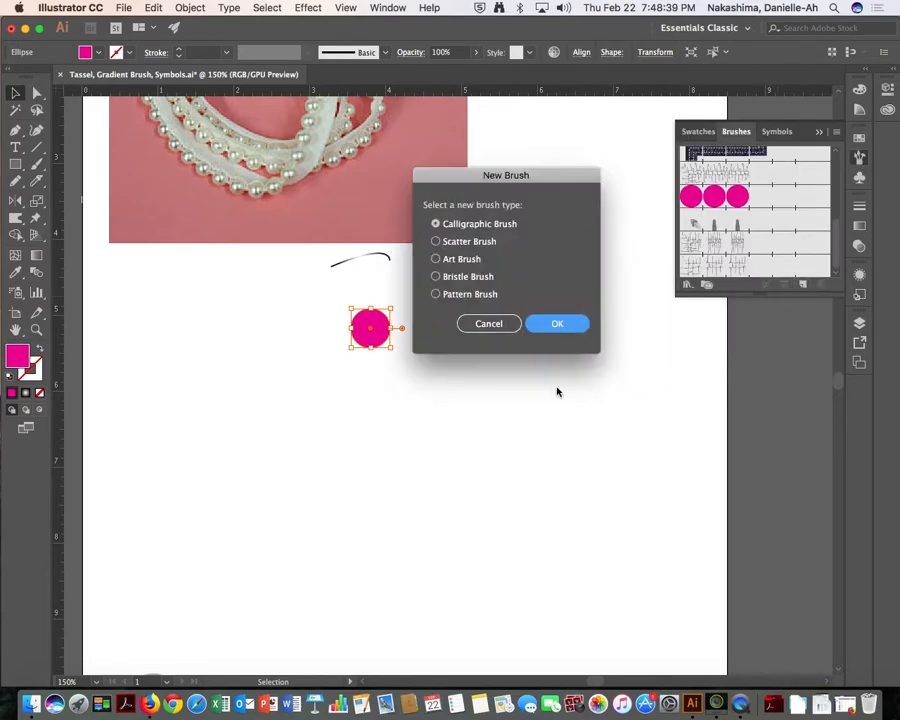
{"action": "left_click", "coordinate": [436, 294]}
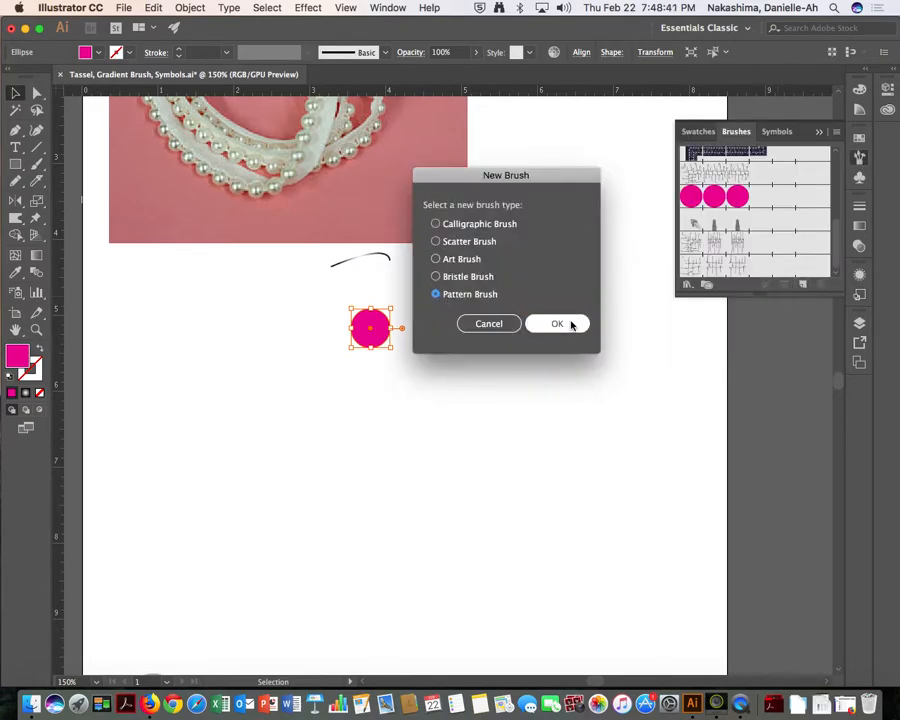
{"action": "left_click", "coordinate": [557, 324]}
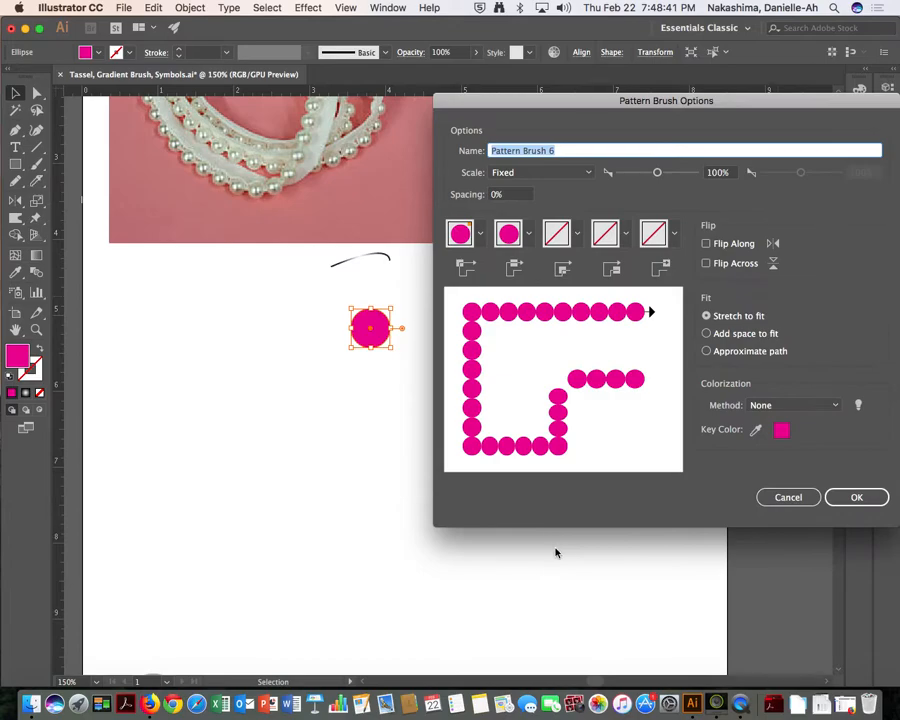
{"action": "left_click", "coordinate": [859, 498]}
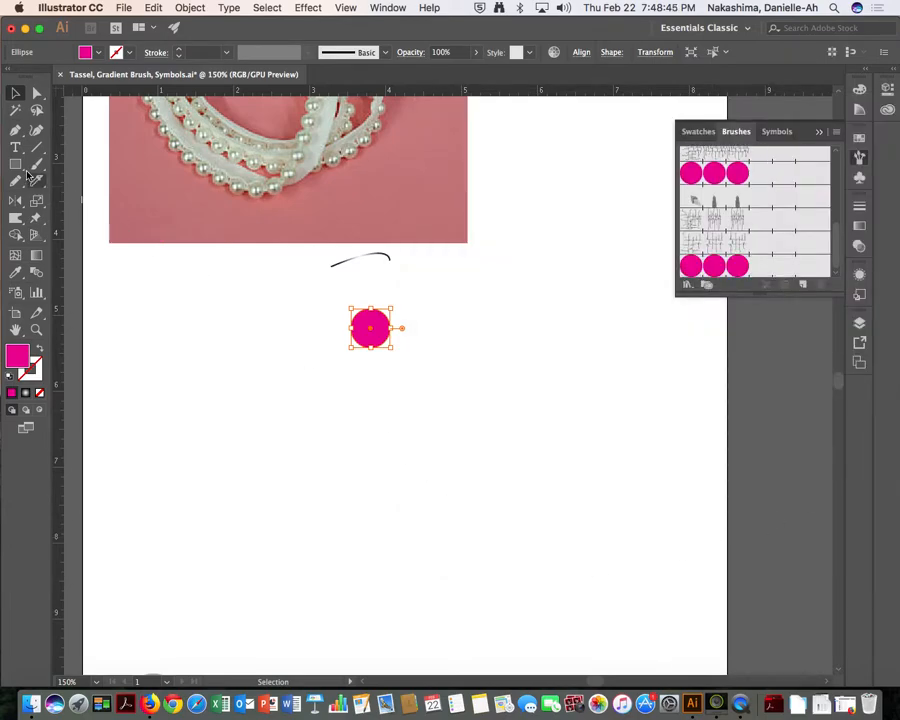
Step: Draw a straight horizontal path about 6 in long below the circle and apply the new magenta circle pattern brush to it
{"action": "left_click", "coordinate": [16, 131]}
{"action": "left_click", "coordinate": [187, 469]}
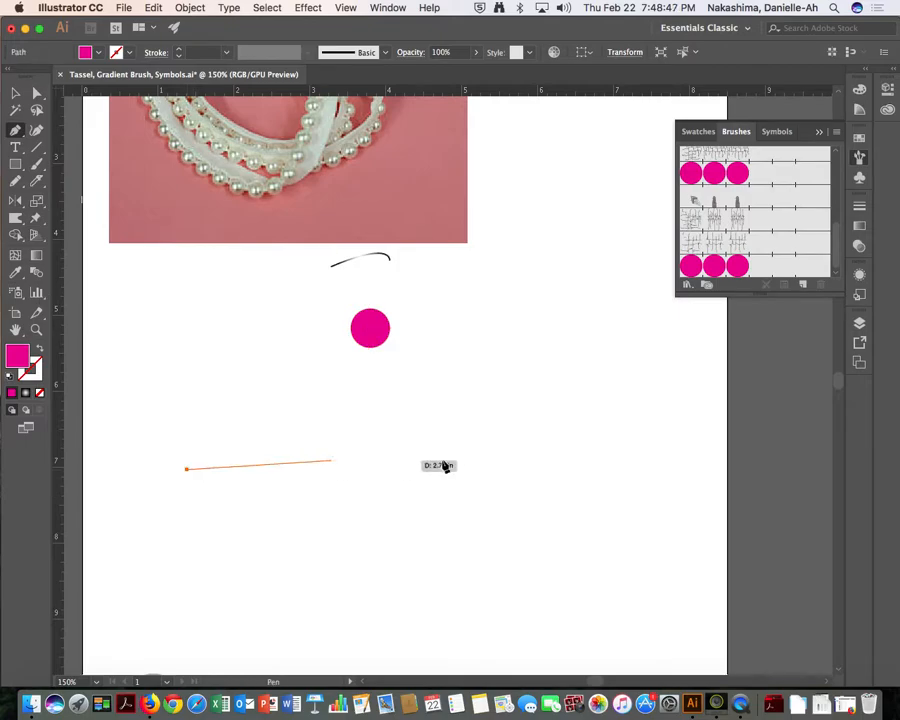
{"action": "left_click", "coordinate": [644, 469]}
{"action": "key", "text": "a"}
{"action": "left_click", "coordinate": [740, 265]}
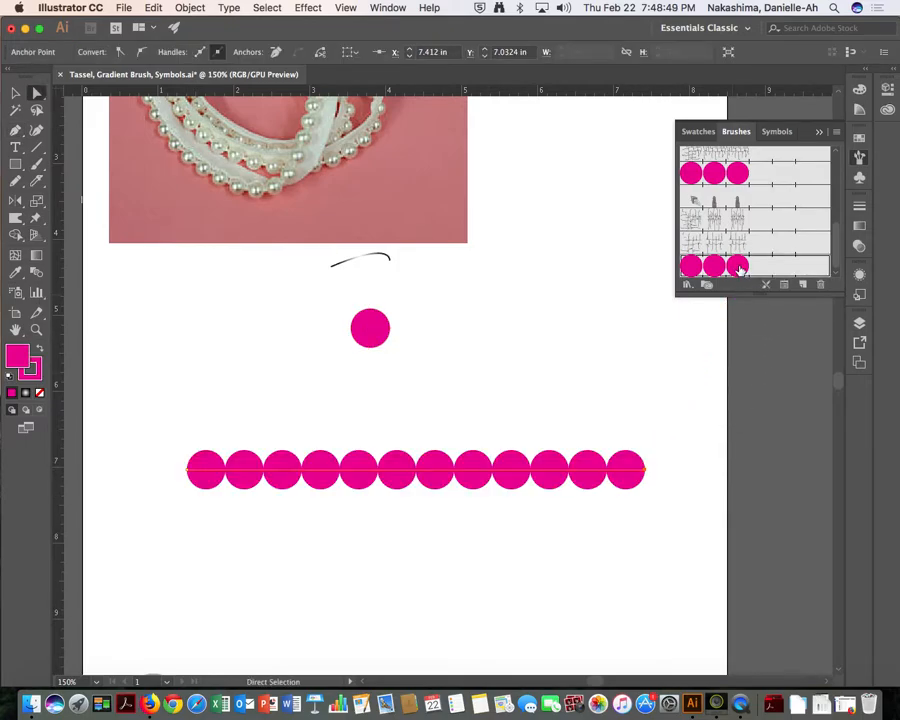
{"action": "left_click", "coordinate": [370, 416]}
Step: Expand the appearance of the brushed path into a group of editable circle shapes
{"action": "key", "text": "v"}
{"action": "left_click_drag", "start_coordinate": [224, 404], "coordinate": [530, 528]}
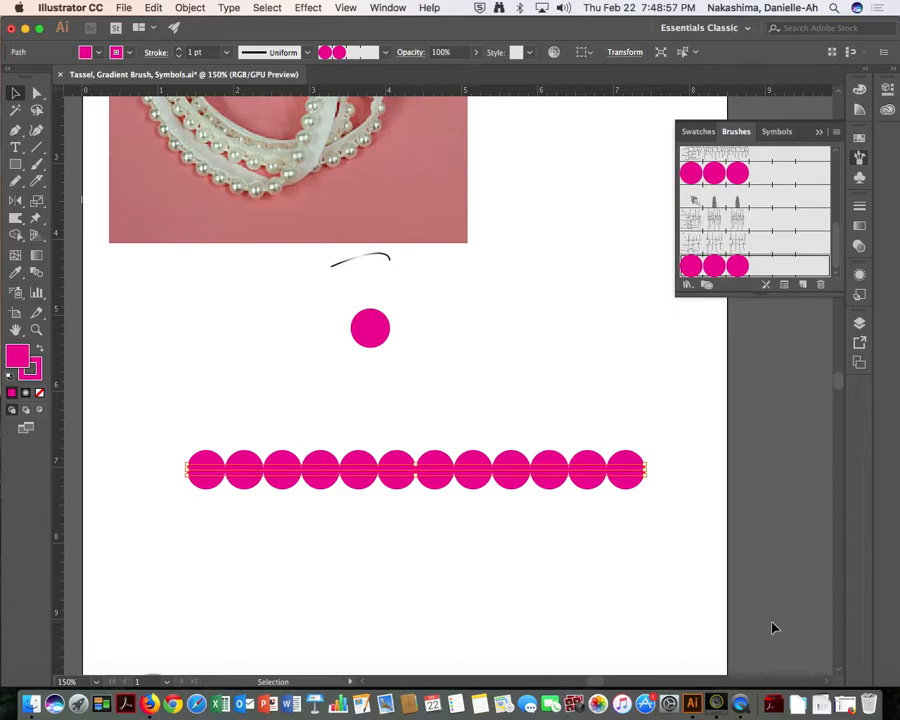
{"action": "left_click", "coordinate": [191, 8]}
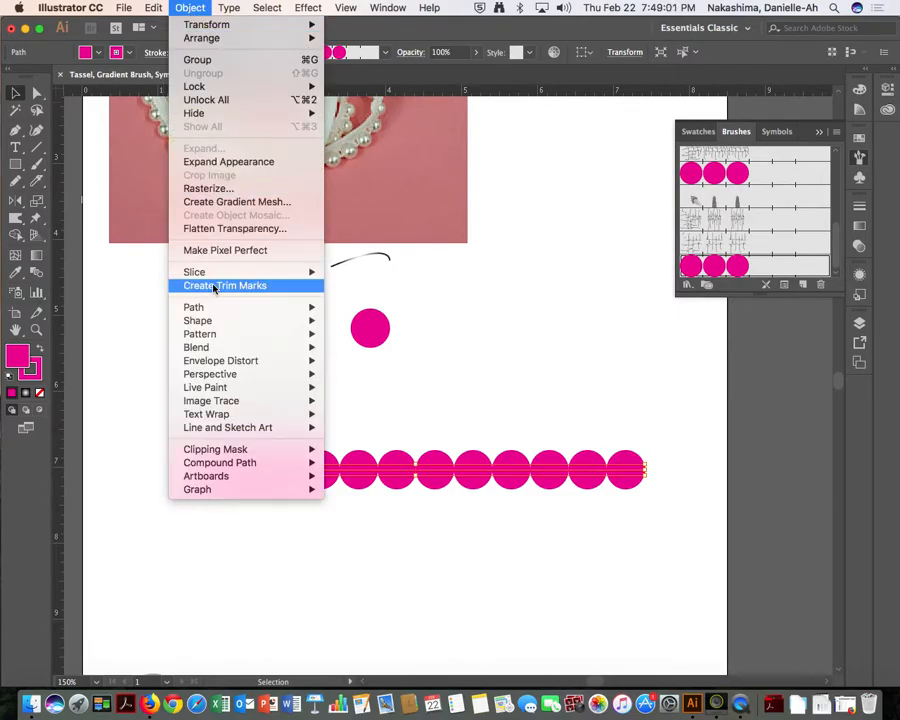
{"action": "left_click", "coordinate": [226, 162]}
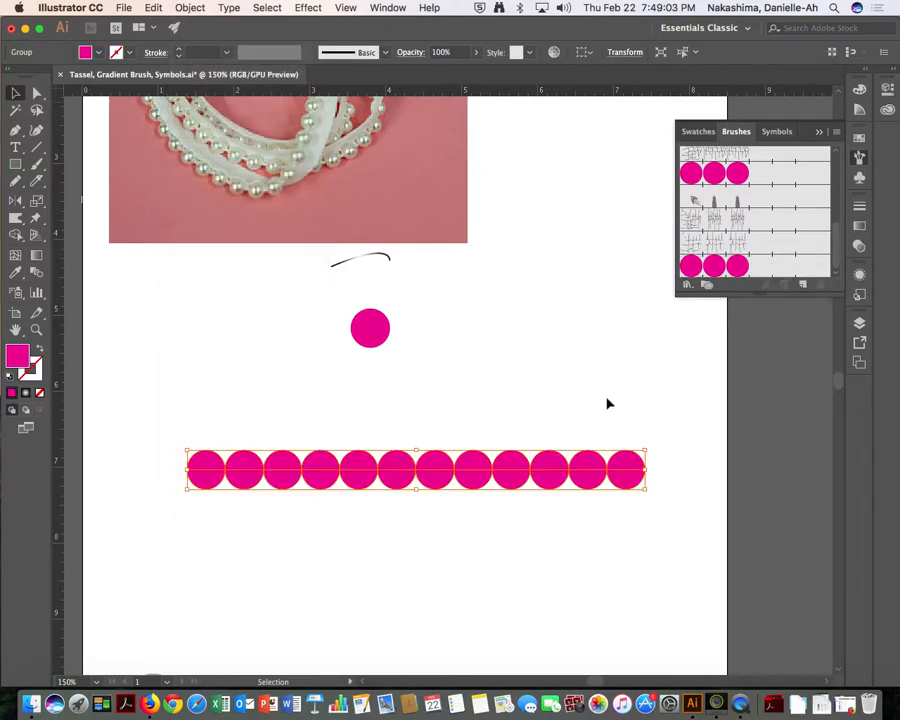
Step: Examine the expanded row of magenta circles up close, selecting an individual circle to check it as a separate shape
{"action": "left_click", "coordinate": [516, 354]}
{"action": "key", "text": "a"}
{"action": "left_click", "coordinate": [522, 478]}
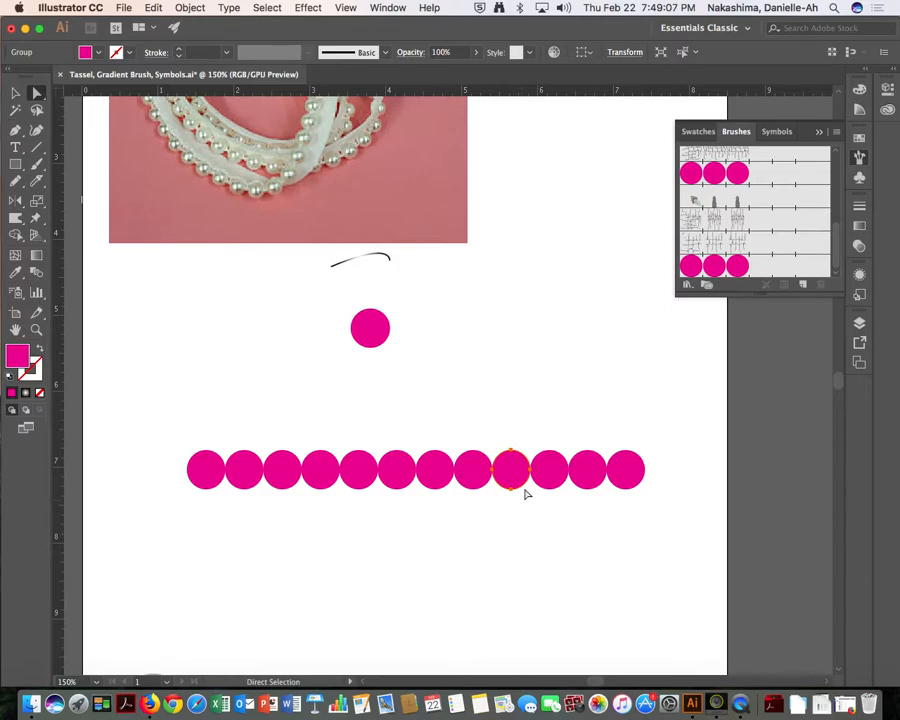
{"action": "key", "text": "super+equal"}
{"action": "key", "text": "super+equal"}
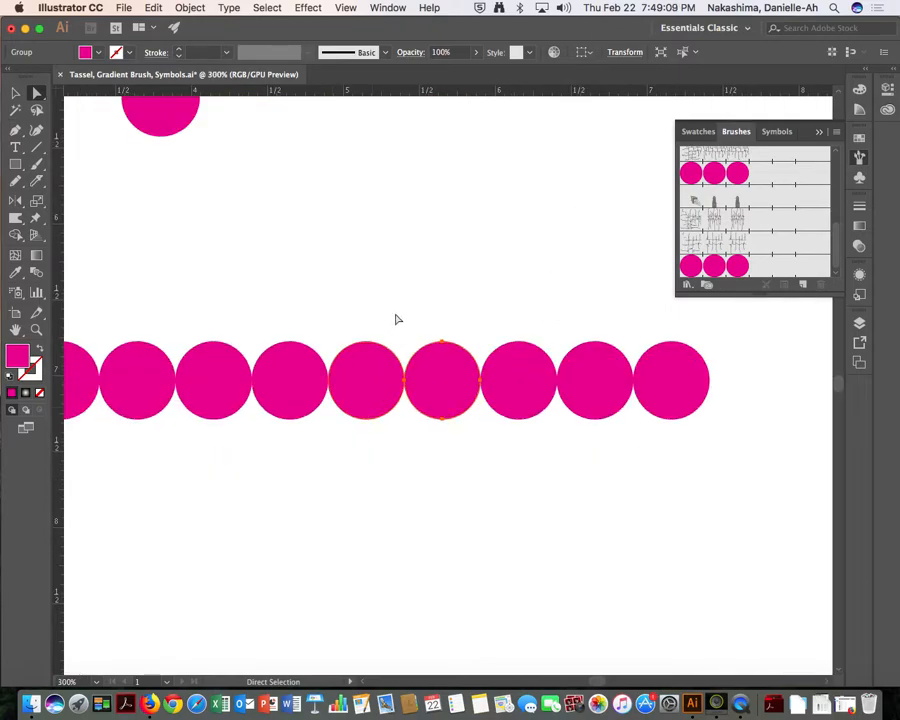
{"action": "left_click", "coordinate": [458, 261]}
{"action": "key", "text": "super+minus"}
{"action": "key", "text": "super+minus"}
{"action": "key", "text": "super+minus"}
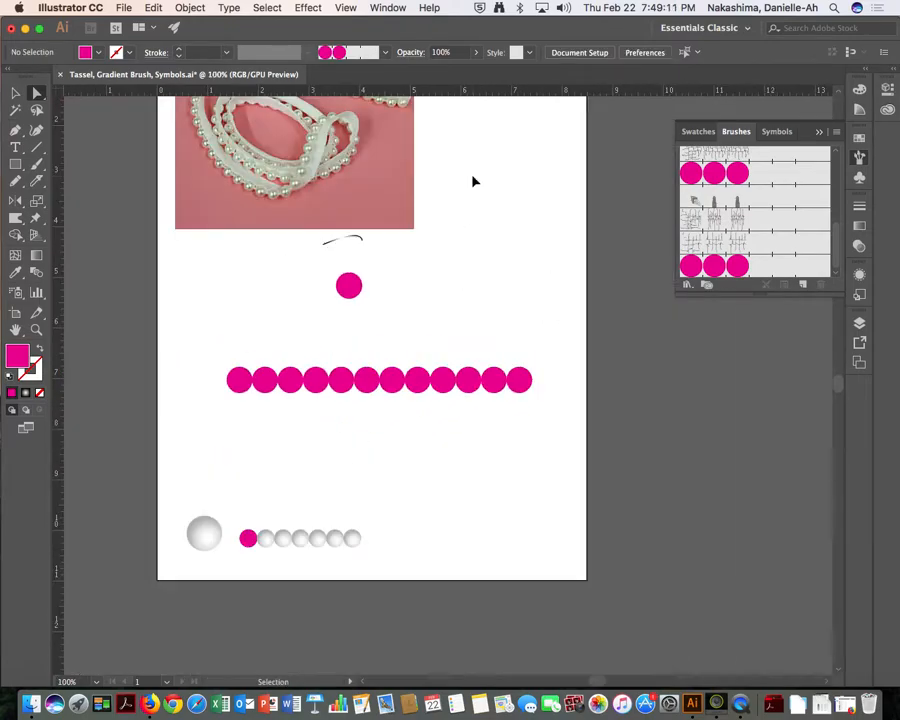
Step: Select the leftmost circle in the expanded row and extend the selection to all objects with the same fill color
{"action": "key", "text": "v"}
{"action": "left_click", "coordinate": [238, 383]}
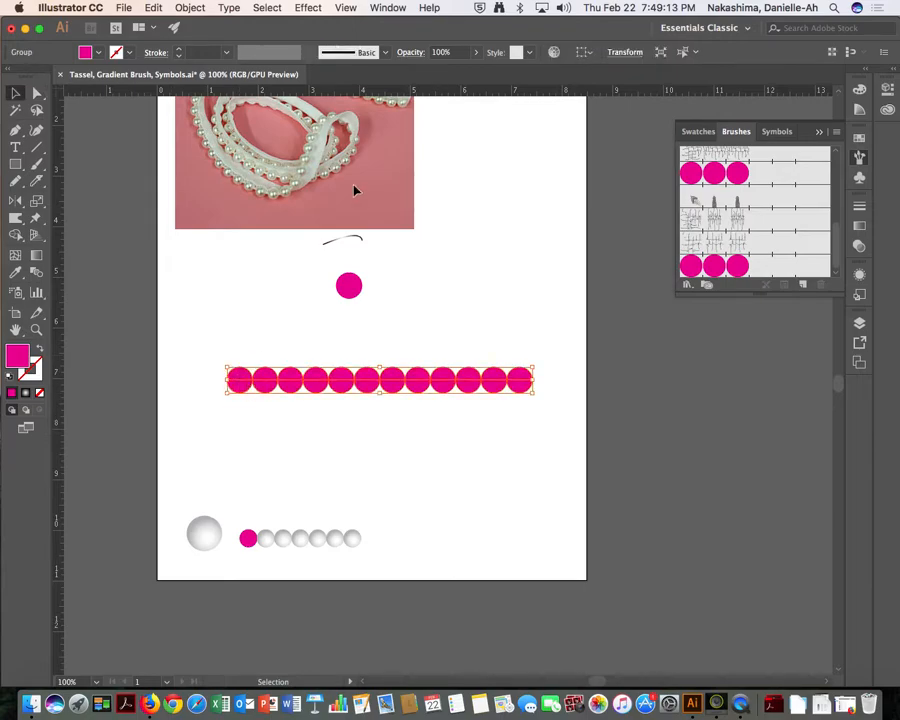
{"action": "left_click", "coordinate": [245, 323]}
{"action": "key", "text": "a"}
{"action": "left_click", "coordinate": [241, 390]}
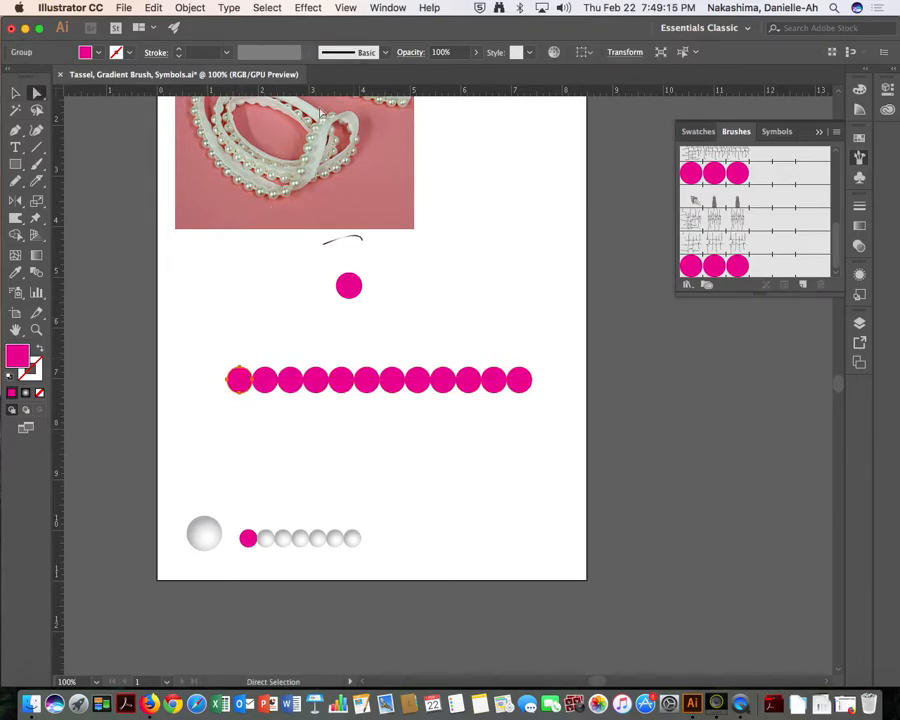
{"action": "left_click", "coordinate": [268, 8]}
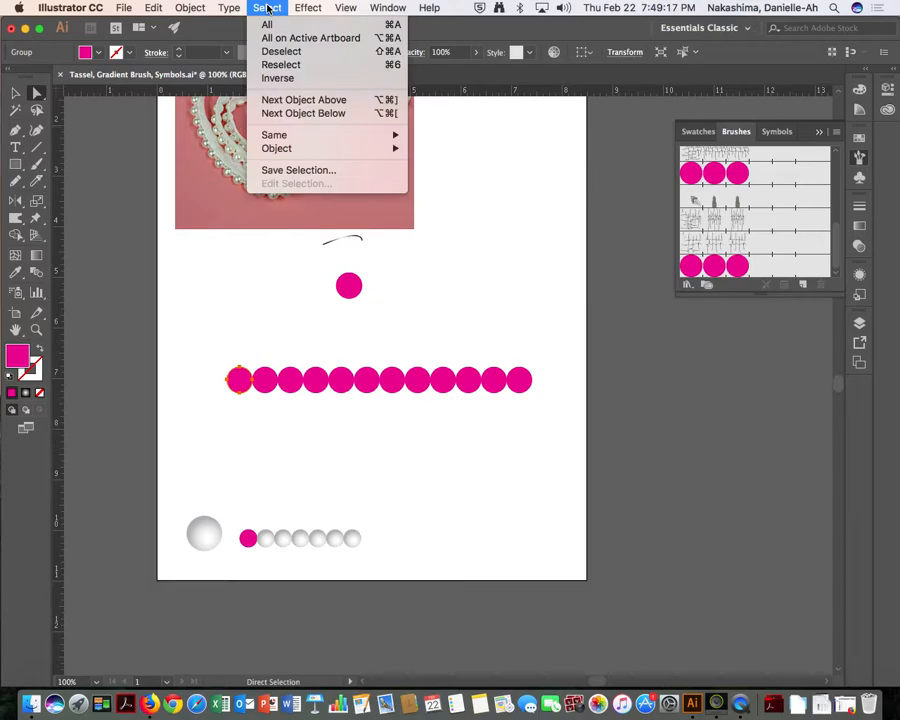
{"action": "mouse_move", "coordinate": [305, 135]}
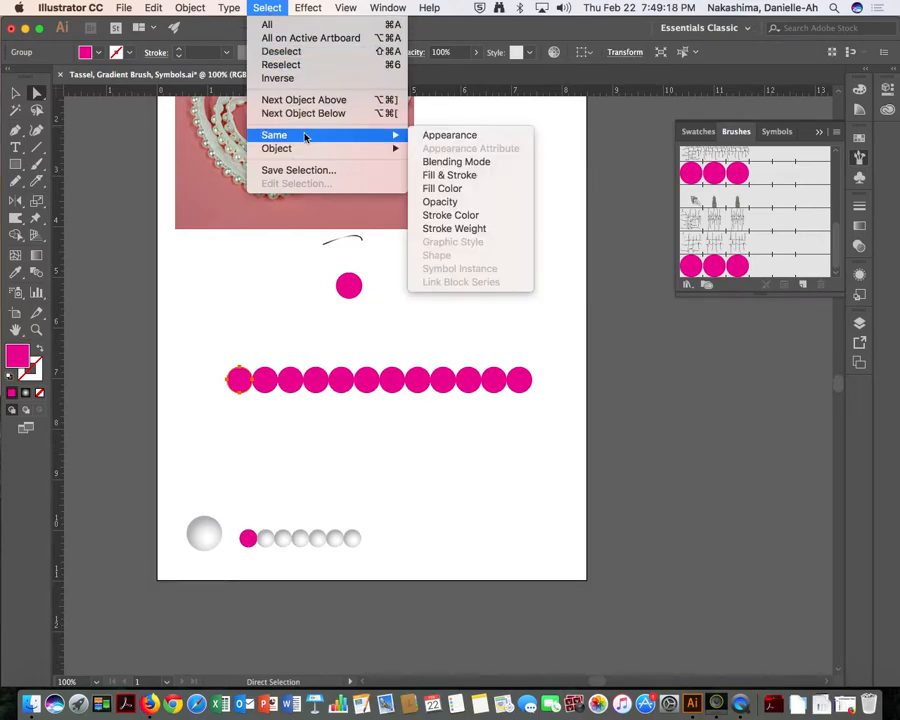
{"action": "left_click", "coordinate": [490, 189]}
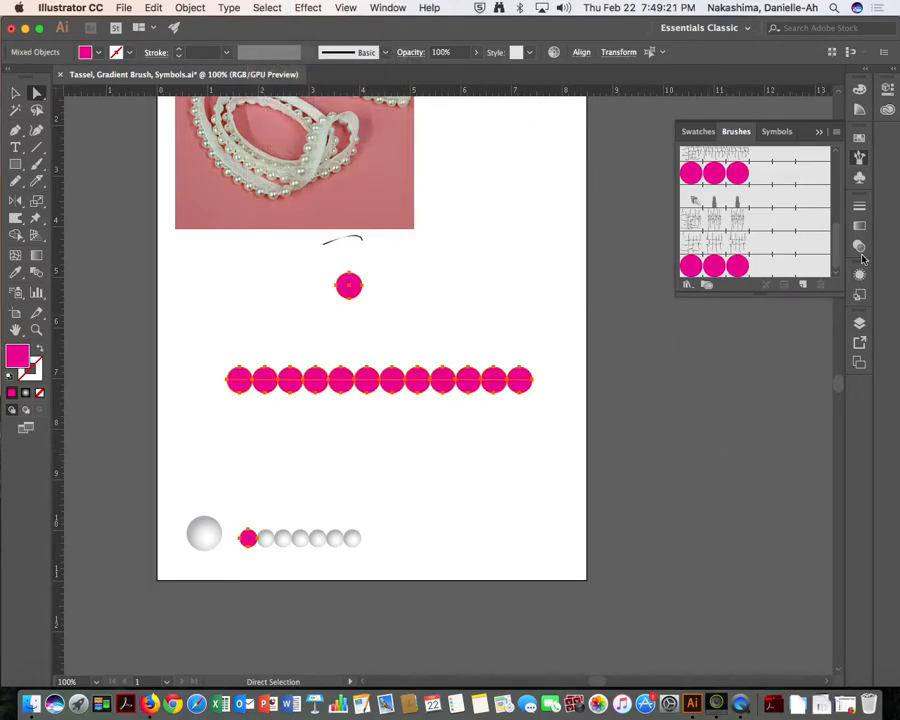
Step: Apply the dark grey radial gradient graphic style to all the selected magenta circles
{"action": "left_click", "coordinate": [861, 325]}
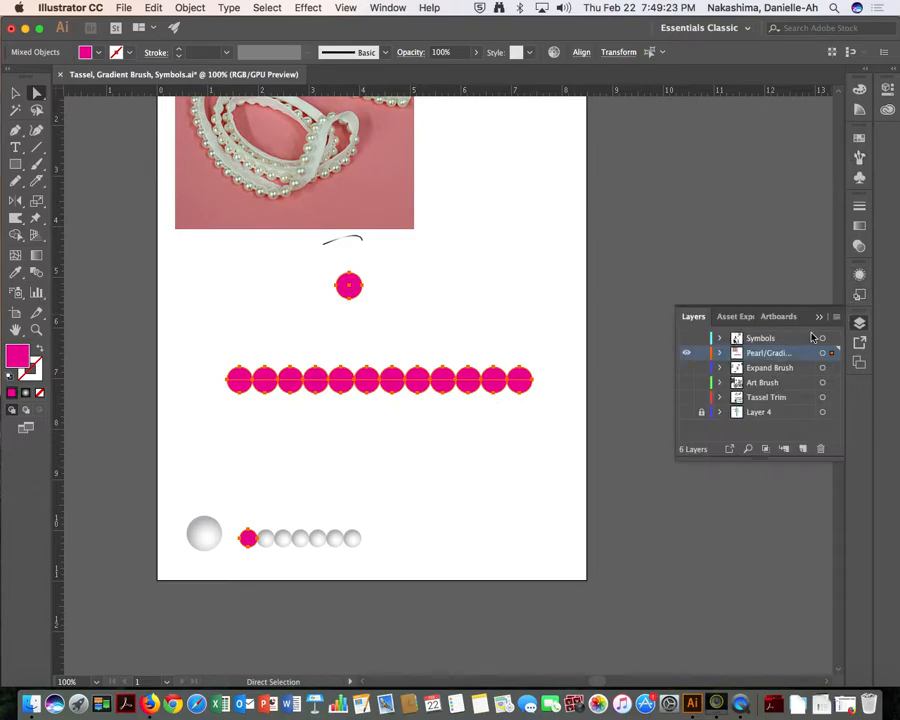
{"action": "left_click", "coordinate": [858, 296]}
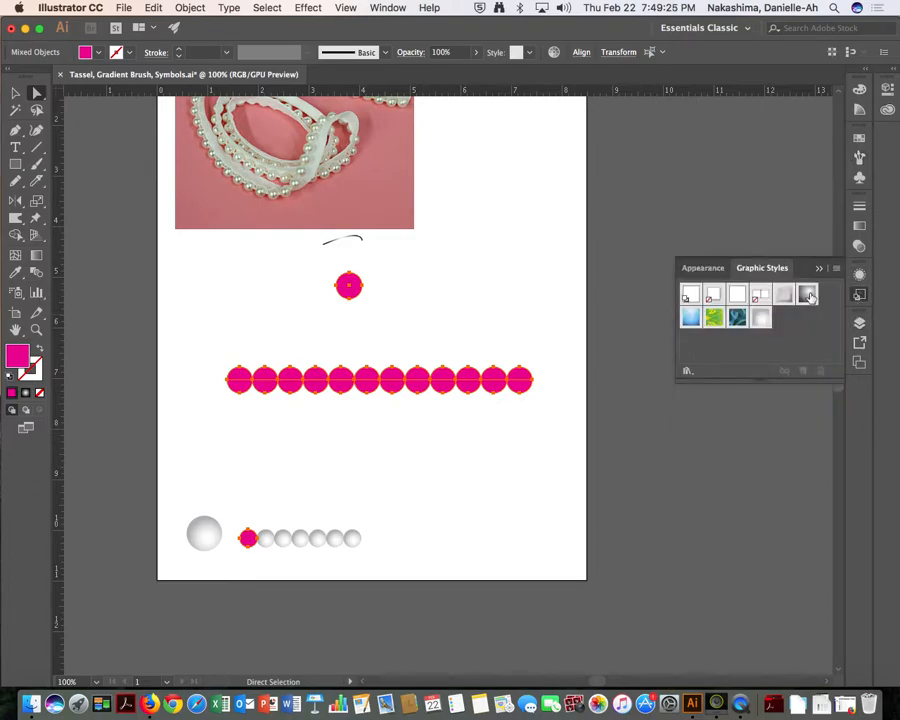
{"action": "left_click", "coordinate": [808, 295]}
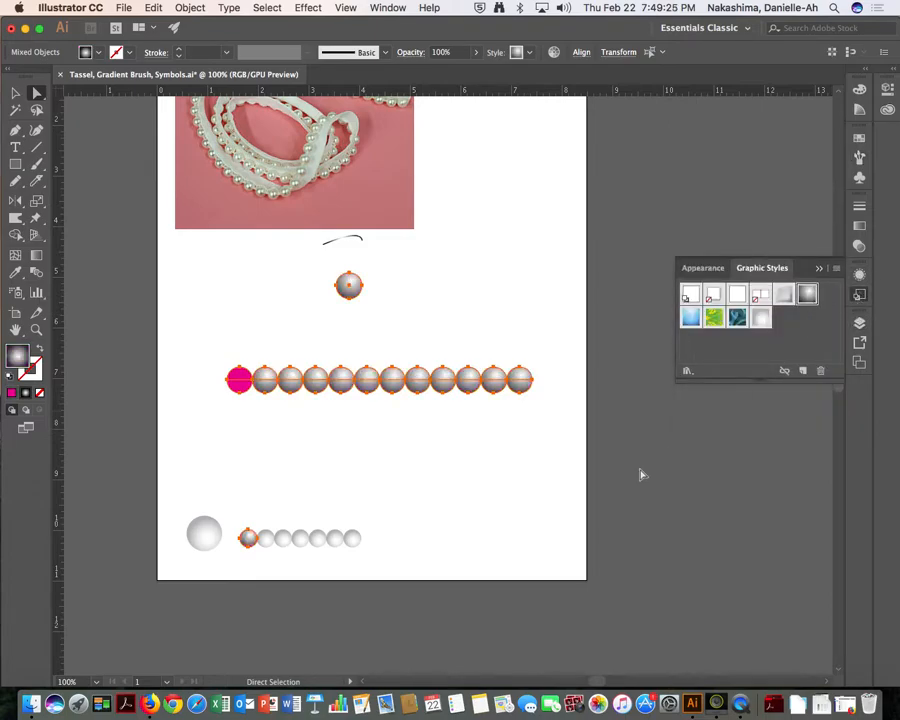
{"action": "left_click", "coordinate": [385, 451]}
Step: Reorder the leftmost circle's appearance attributes so that its gradient Fill sits above Contents
{"action": "key", "text": "super+equal"}
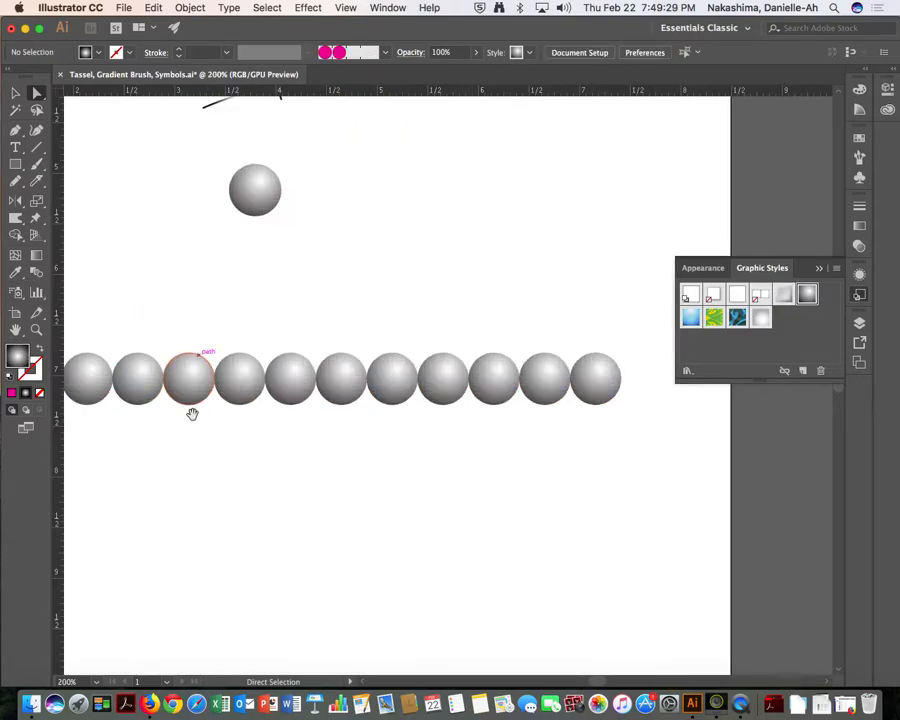
{"action": "scroll", "coordinate": [192, 407], "scroll_direction": "left", "scroll_amount": 3}
{"action": "scroll", "coordinate": [402, 492], "scroll_direction": "up", "scroll_amount": 5}
{"action": "scroll", "coordinate": [402, 492], "scroll_direction": "left", "scroll_amount": 6}
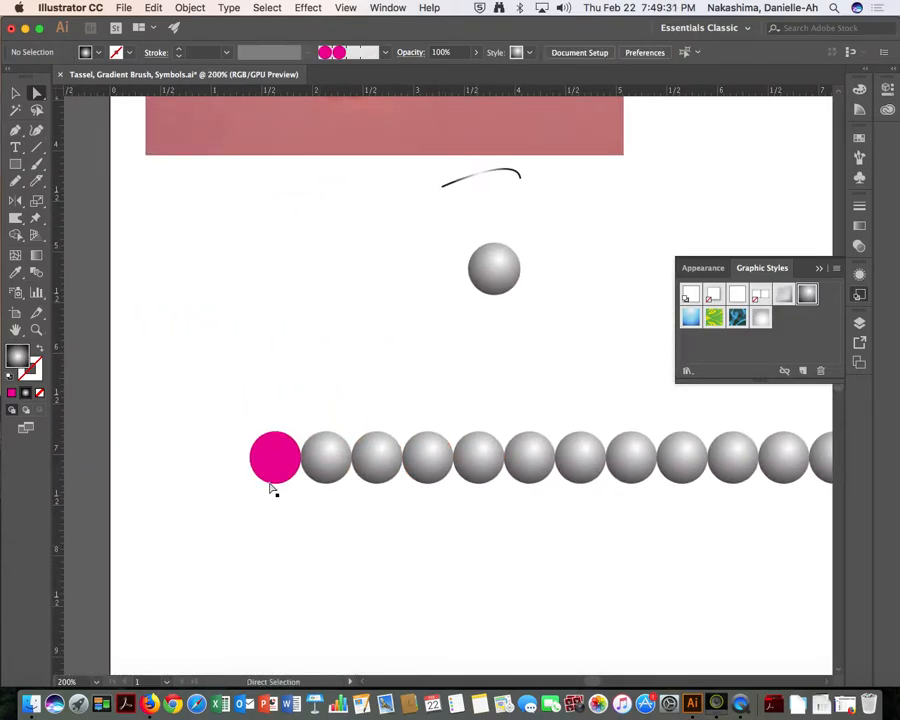
{"action": "left_click", "coordinate": [281, 455]}
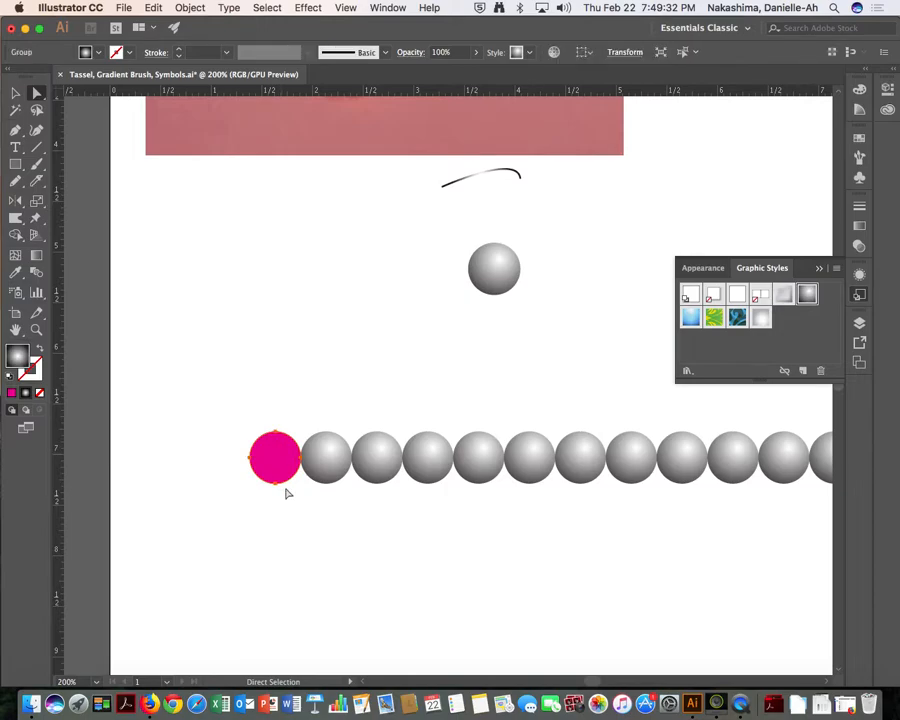
{"action": "left_click", "coordinate": [859, 274]}
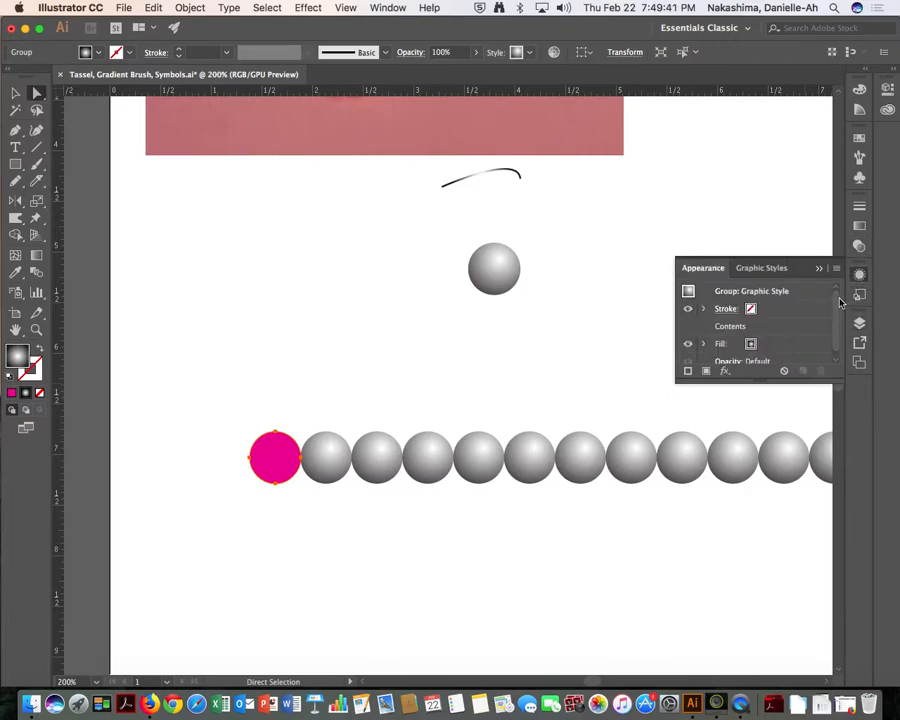
{"action": "scroll", "coordinate": [840, 328], "scroll_direction": "down", "scroll_amount": 1}
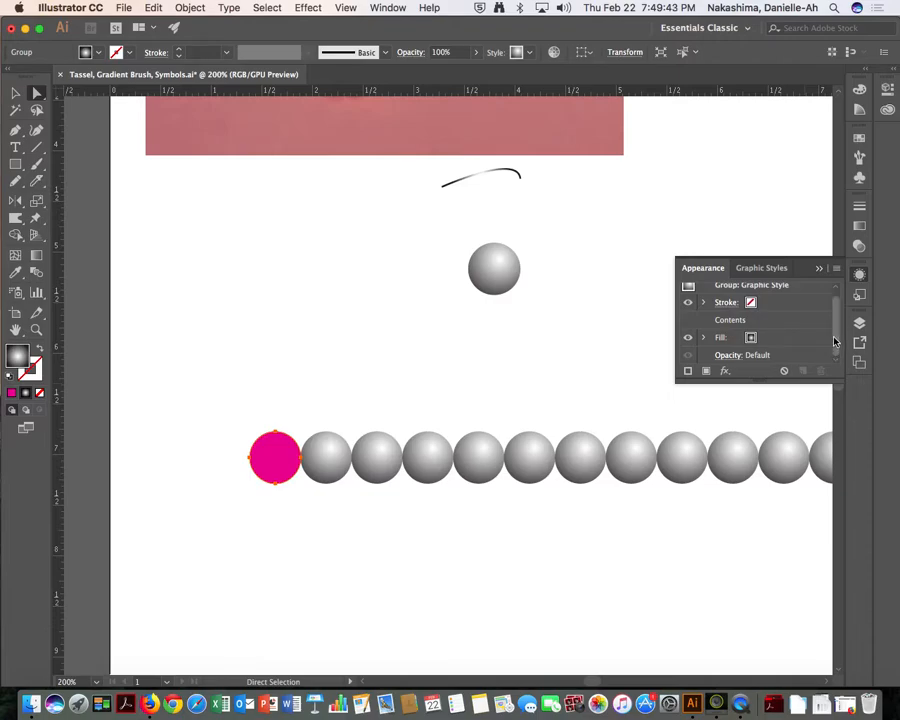
{"action": "left_click", "coordinate": [367, 374]}
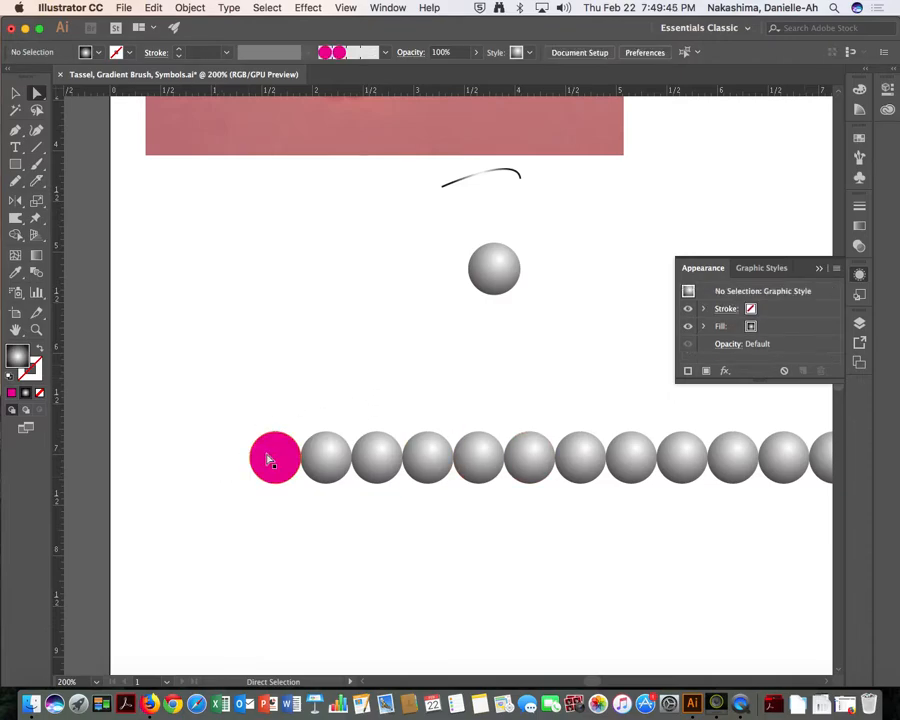
{"action": "left_click", "coordinate": [275, 461]}
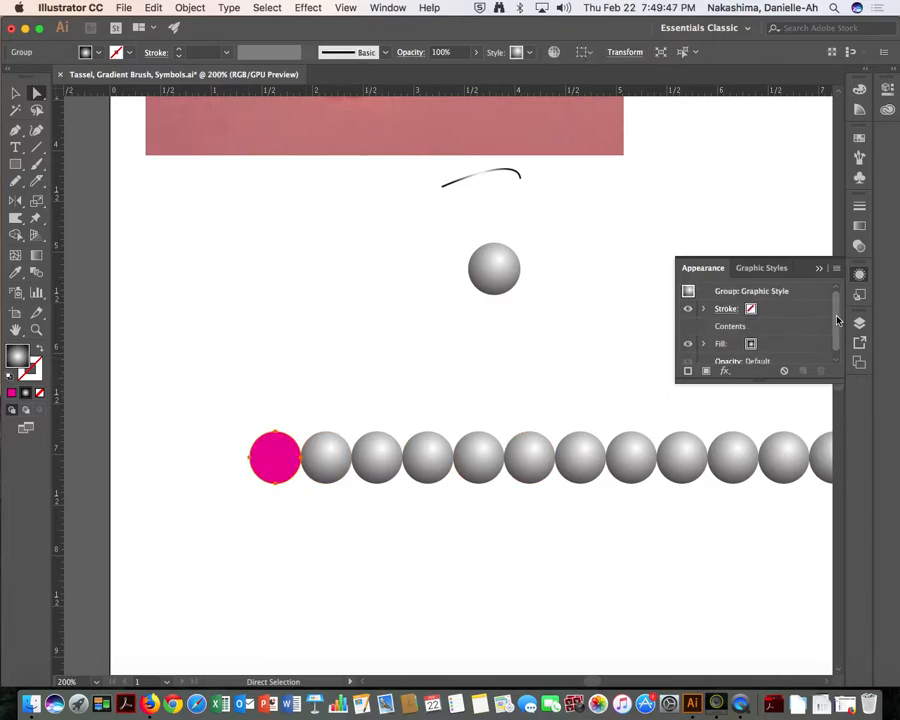
{"action": "scroll", "coordinate": [838, 342], "scroll_direction": "down", "scroll_amount": 1}
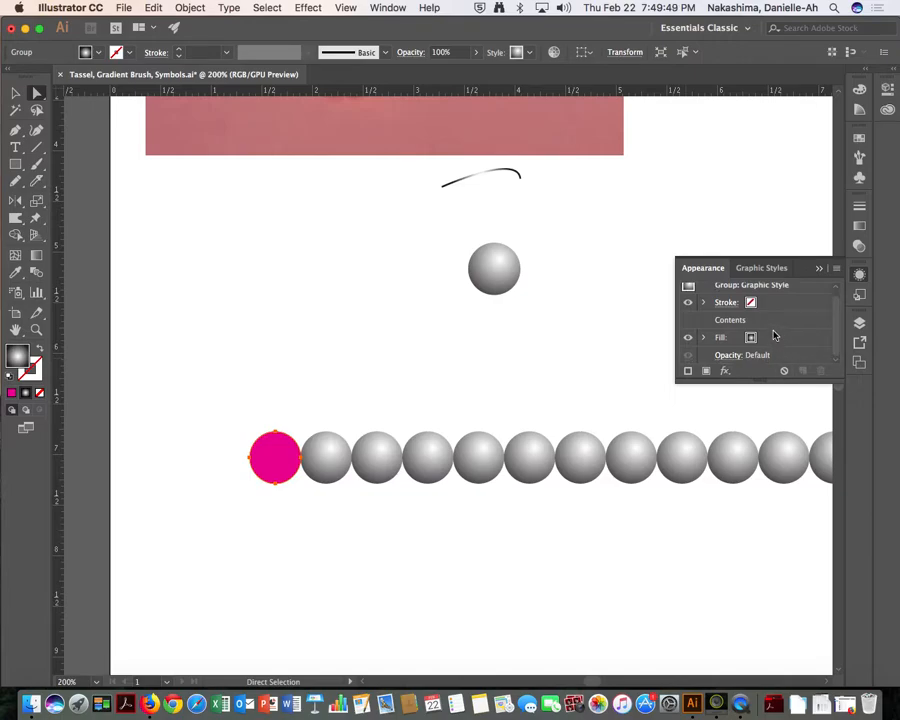
{"action": "mouse_move", "coordinate": [793, 340]}
{"action": "left_mouse_down"}
{"action": "mouse_move", "coordinate": [794, 312]}
{"action": "mouse_move", "coordinate": [803, 327]}
{"action": "left_mouse_up"}
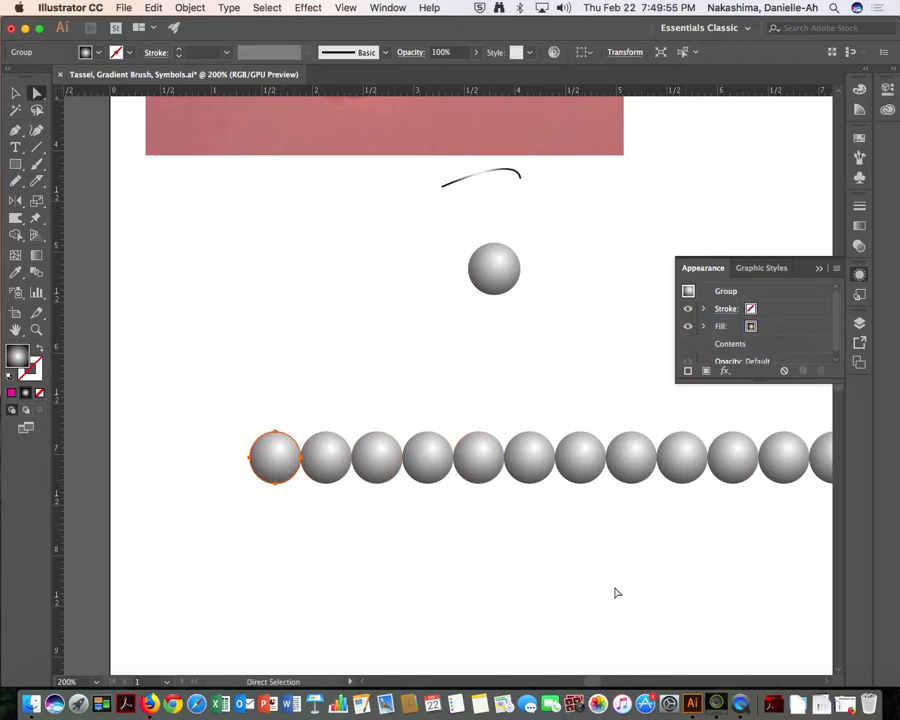
{"action": "scroll", "coordinate": [743, 360], "scroll_direction": "down", "scroll_amount": 1}
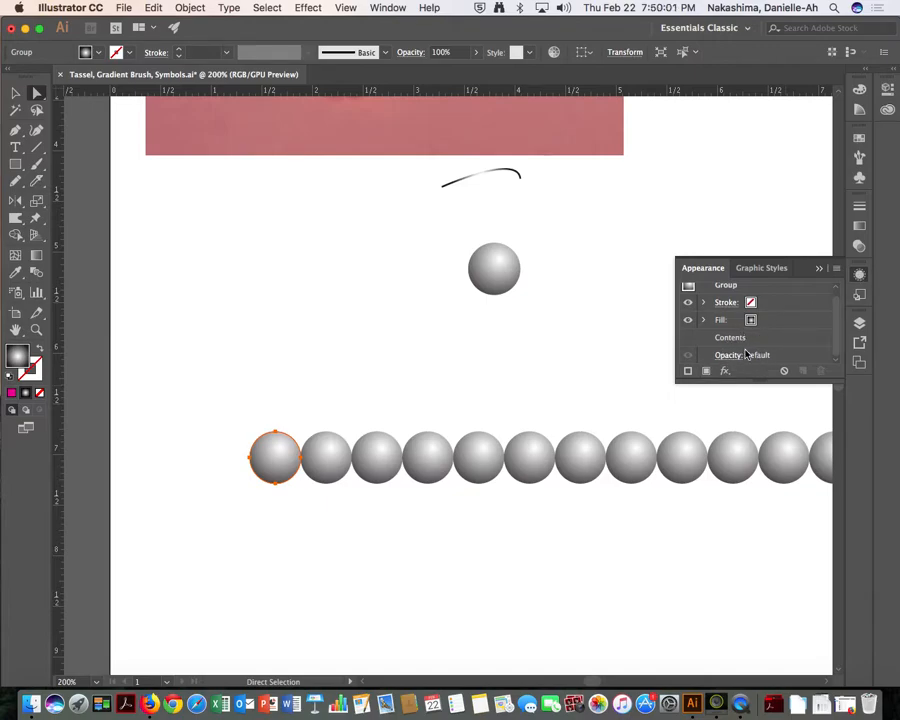
{"action": "left_click", "coordinate": [611, 347]}
Step: Draw a two-point curved path with the Pen tool, running from near the single pearl up past the artboard's upper-right corner
{"action": "key", "text": "super+minus"}
{"action": "key", "text": "super+minus"}
{"action": "key", "text": "super+minus"}
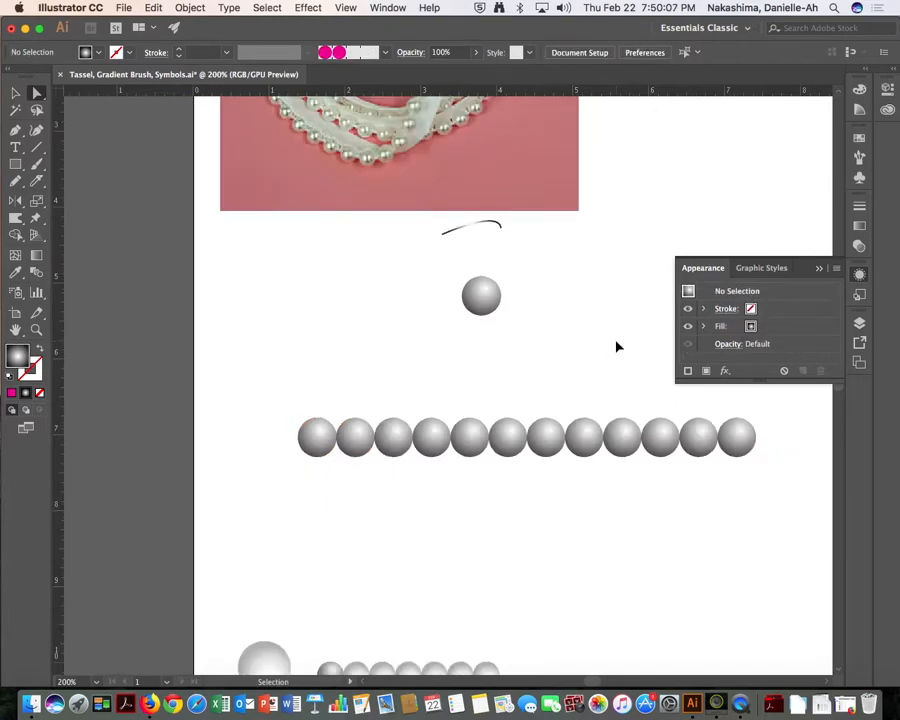
{"action": "left_click_drag", "start_coordinate": [309, 377], "coordinate": [568, 487]}
{"action": "left_click", "coordinate": [533, 544]}
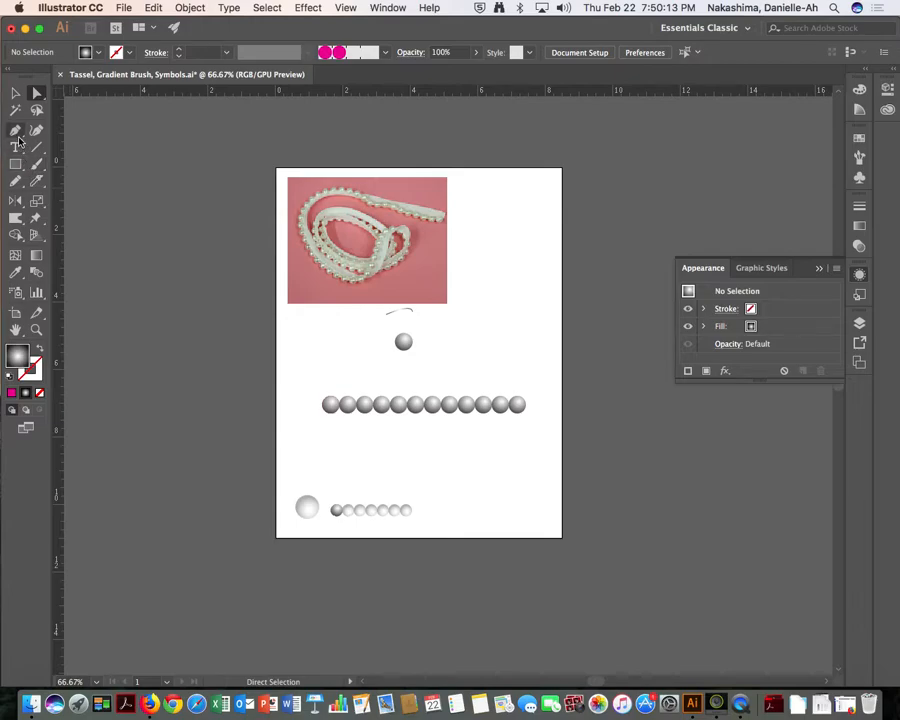
{"action": "left_click", "coordinate": [15, 131]}
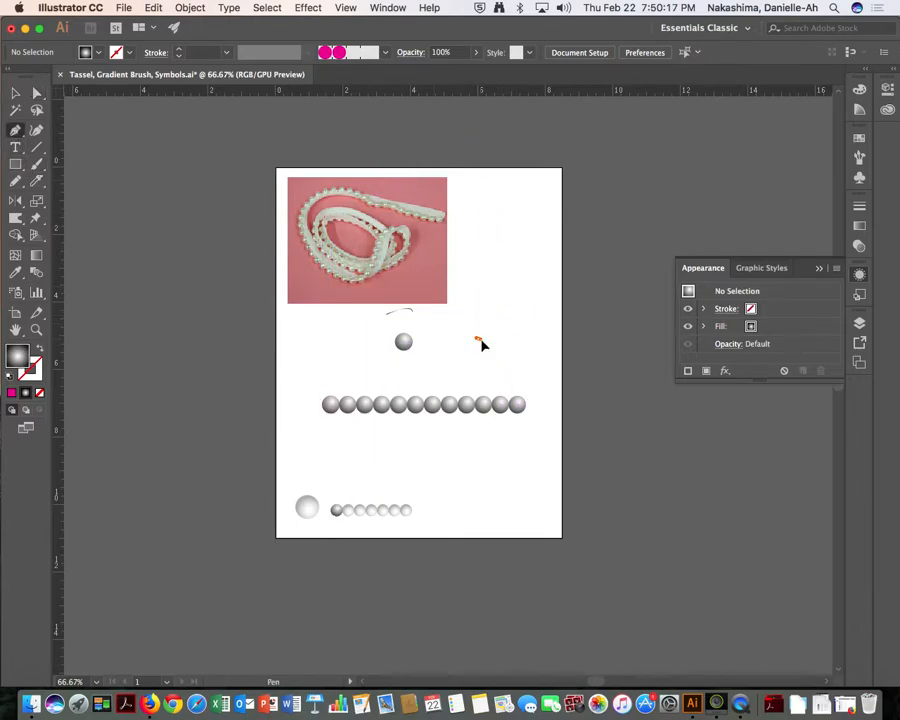
{"action": "left_click_drag", "start_coordinate": [478, 340], "coordinate": [553, 267]}
{"action": "left_click_drag", "start_coordinate": [614, 173], "coordinate": [651, 207]}
{"action": "key", "text": "a"}
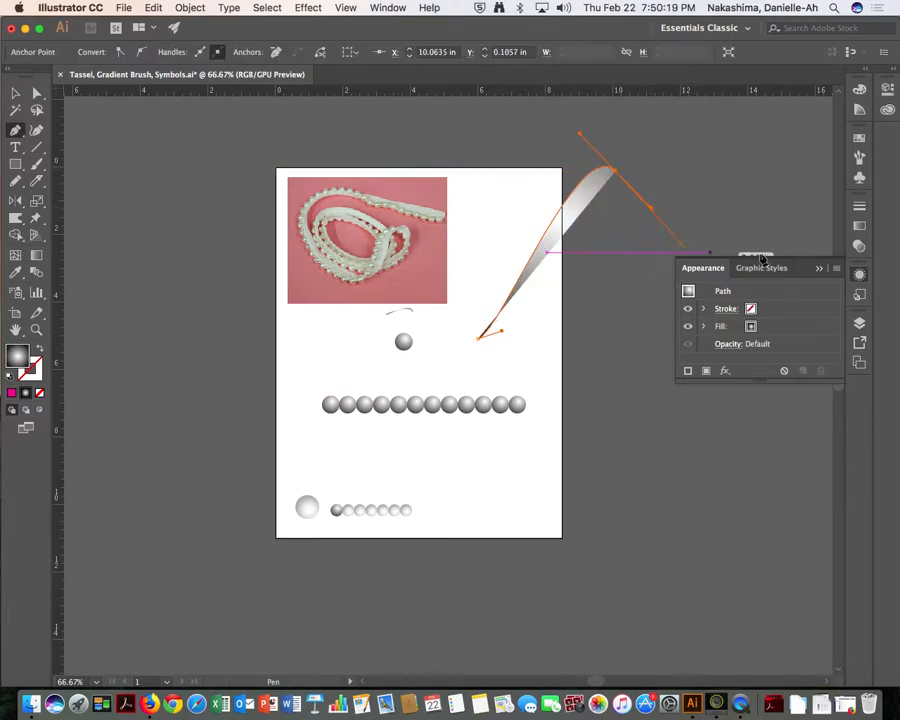
Step: Apply the newest magenta circle pattern brush to the curved path and remove the path's fill
{"action": "left_click", "coordinate": [859, 157]}
{"action": "left_click", "coordinate": [733, 258]}
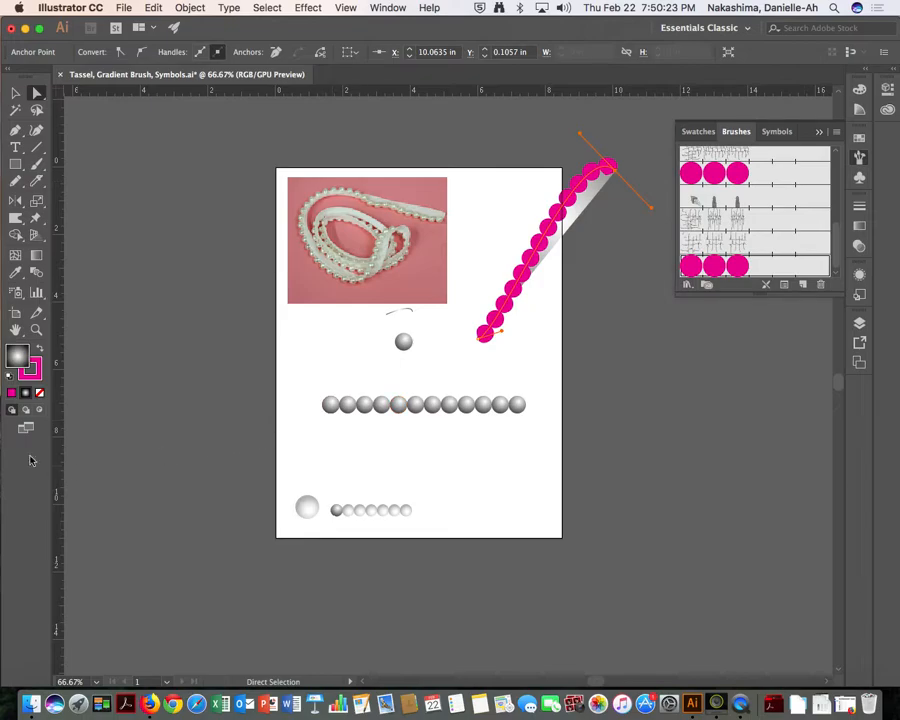
{"action": "left_click", "coordinate": [40, 394]}
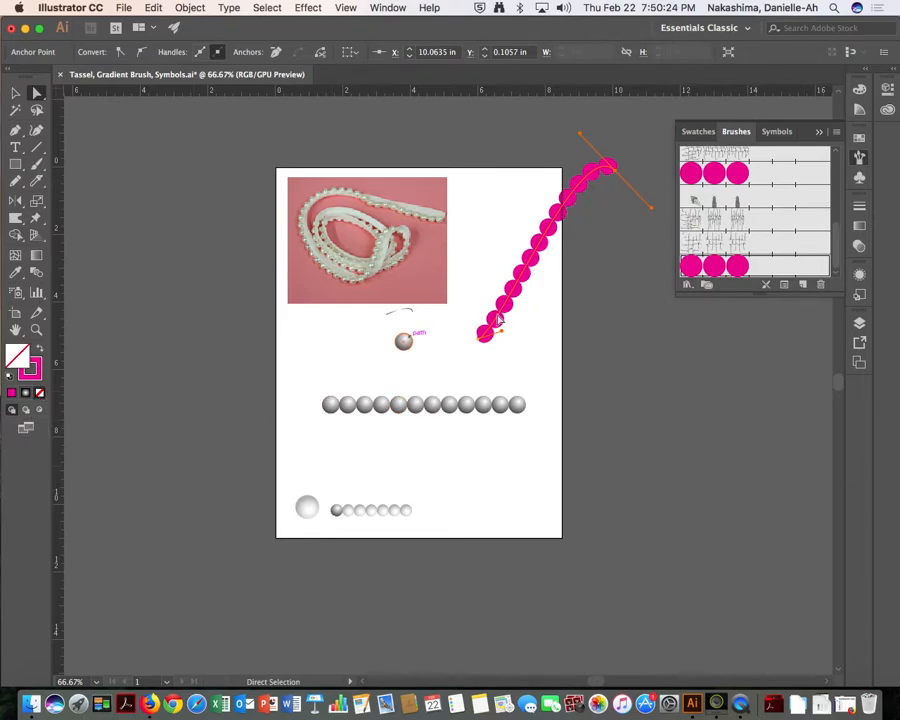
{"action": "left_click", "coordinate": [603, 275]}
Step: Move the last pearl at the right end of the row up and slightly left, out of line with its neighbours
{"action": "key", "text": "super+1"}
{"action": "scroll", "coordinate": [526, 330], "scroll_direction": "right", "scroll_amount": 3}
{"action": "scroll", "coordinate": [526, 330], "scroll_direction": "up", "scroll_amount": 2}
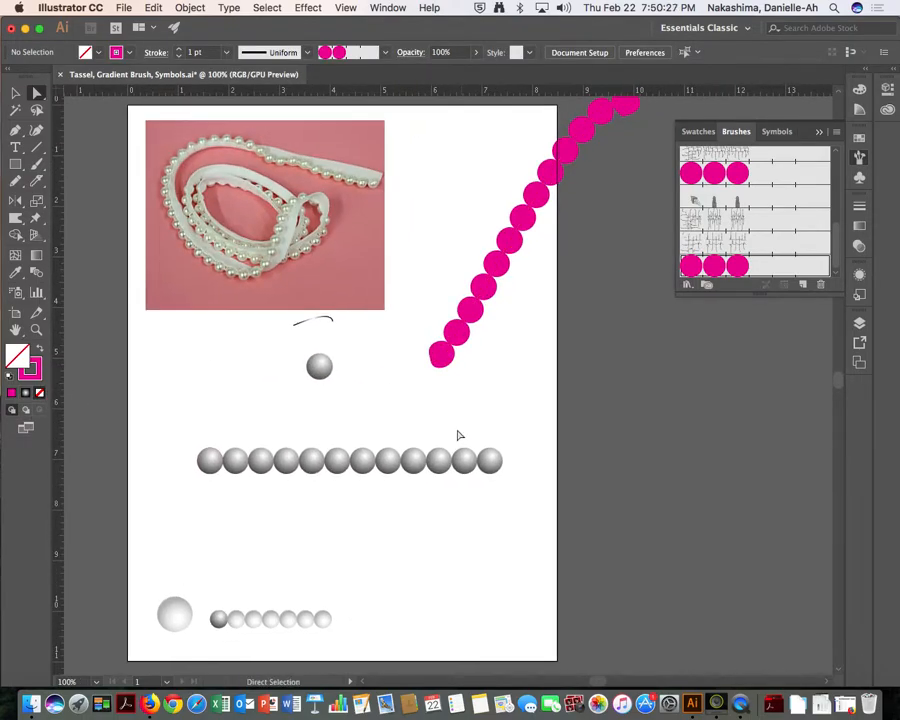
{"action": "left_click", "coordinate": [490, 460]}
{"action": "key", "text": "v"}
{"action": "left_click_drag", "start_coordinate": [500, 470], "coordinate": [482, 442]}
{"action": "left_click", "coordinate": [453, 516]}
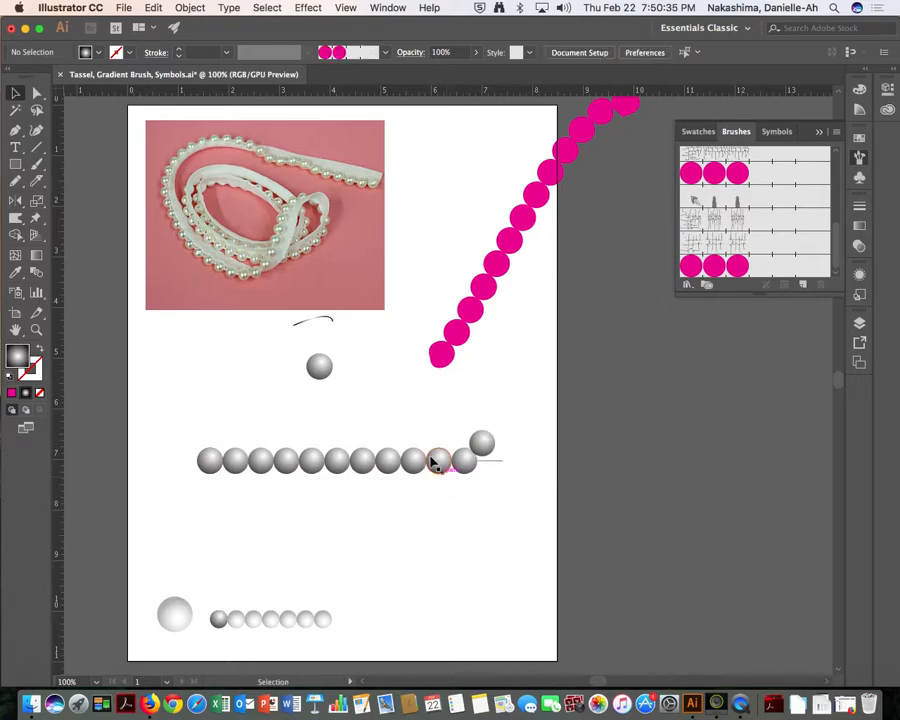
Step: Isolate the pearl group and move the two leftmost pearls to the opposite end, stacking them above the displaced last pearl
{"action": "left_click_drag", "start_coordinate": [200, 458], "coordinate": [505, 394]}
{"action": "double_click", "coordinate": [233, 461]}
{"action": "double_click", "coordinate": [231, 452]}
{"action": "left_click_drag", "start_coordinate": [253, 438], "coordinate": [505, 371]}
{"action": "left_click", "coordinate": [564, 358]}
Step: Leave isolation mode and reshape the magenta curved path by pulling its upper anchor's handle up and left into a rounder arch
{"action": "left_click_drag", "start_coordinate": [580, 302], "coordinate": [514, 428]}
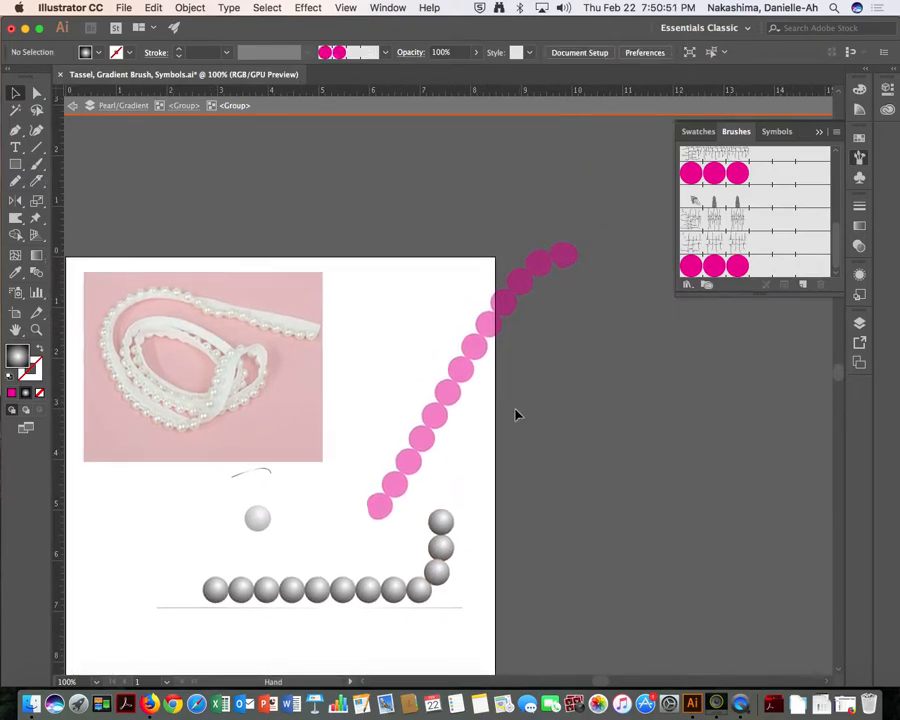
{"action": "key", "text": "a"}
{"action": "key", "text": "v"}
{"action": "left_click", "coordinate": [505, 305]}
{"action": "key", "text": "a"}
{"action": "left_click", "coordinate": [575, 263]}
{"action": "left_click_drag", "start_coordinate": [522, 208], "coordinate": [407, 183]}
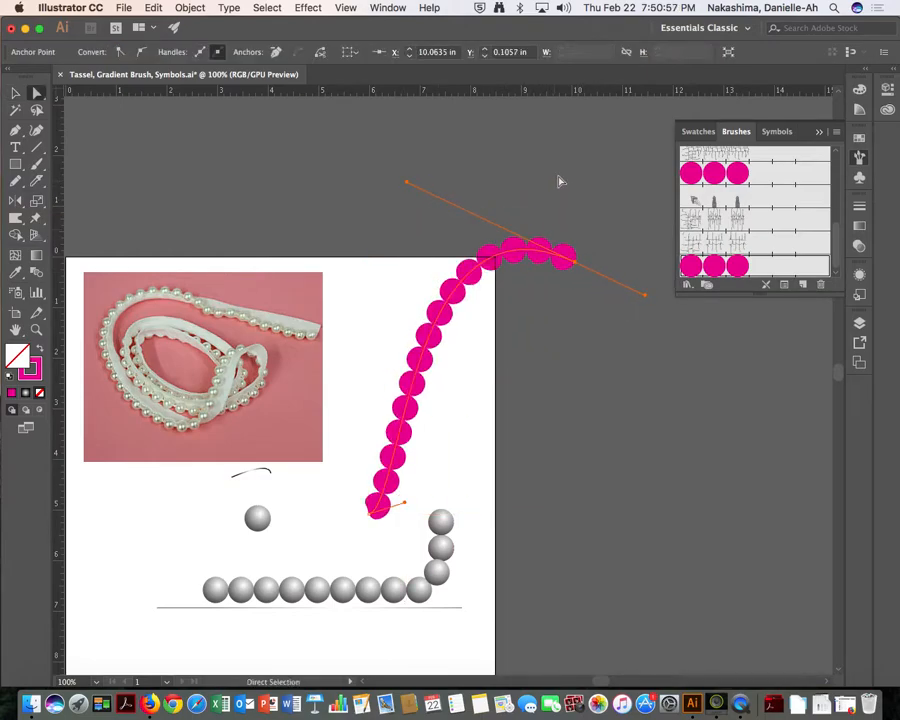
{"action": "left_click", "coordinate": [560, 181]}
Step: Expand the appearance of the curved magenta brushed path into editable circle shapes
{"action": "key", "text": "v"}
{"action": "left_click", "coordinate": [493, 267]}
{"action": "left_click", "coordinate": [190, 8]}
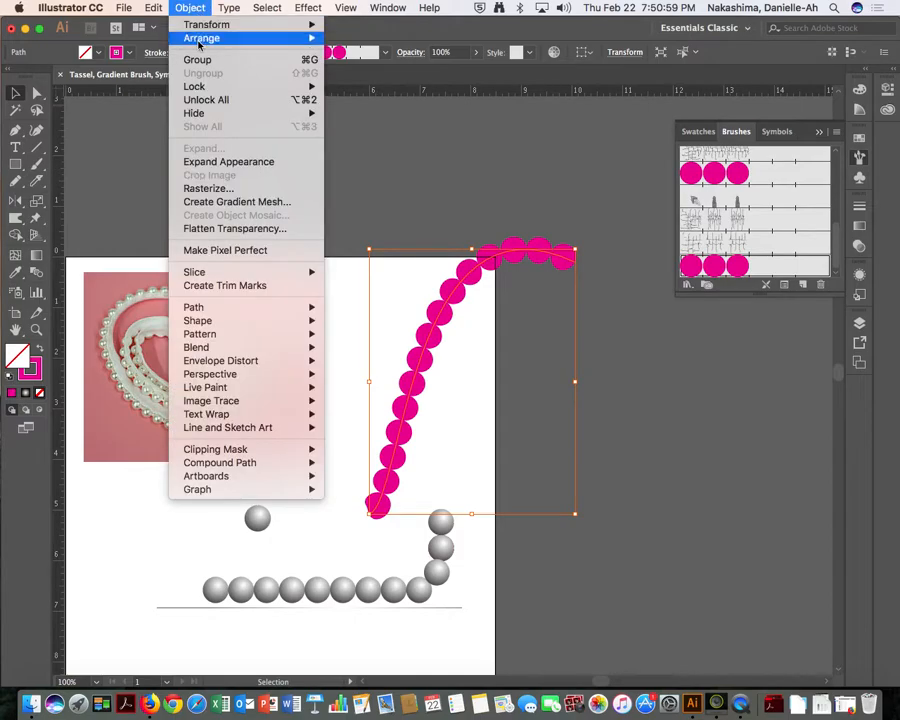
{"action": "left_click", "coordinate": [236, 160]}
{"action": "left_click", "coordinate": [506, 374]}
{"action": "key", "text": "a"}
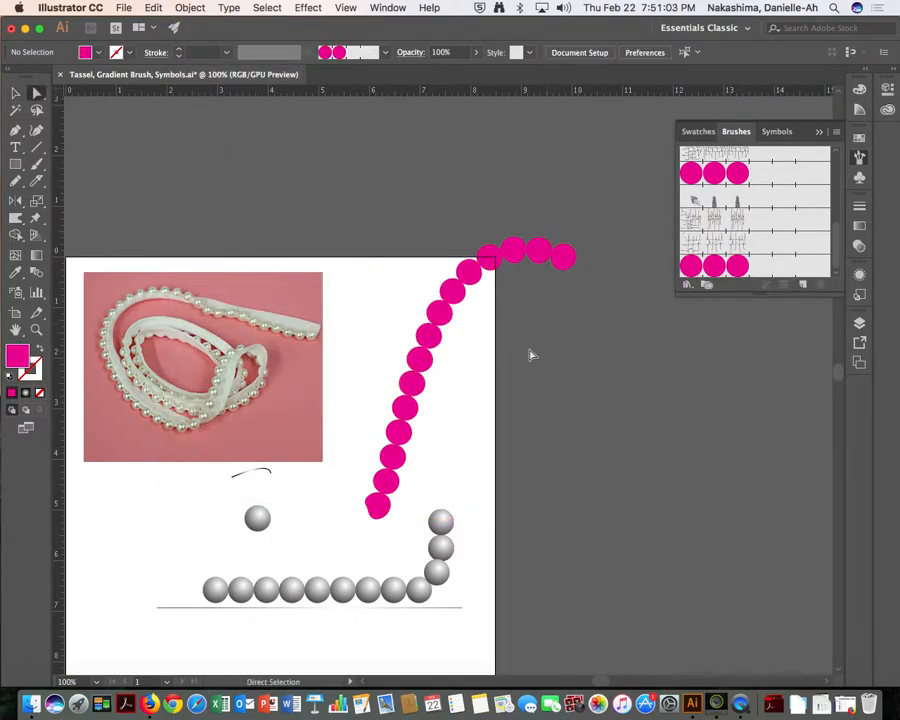
{"action": "right_click", "coordinate": [741, 704]}
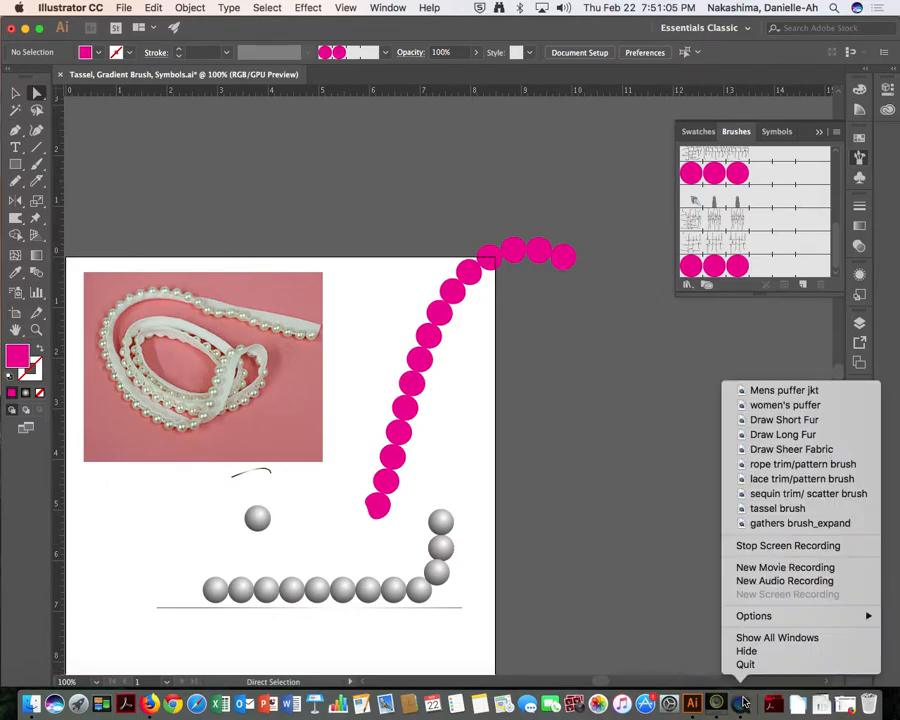